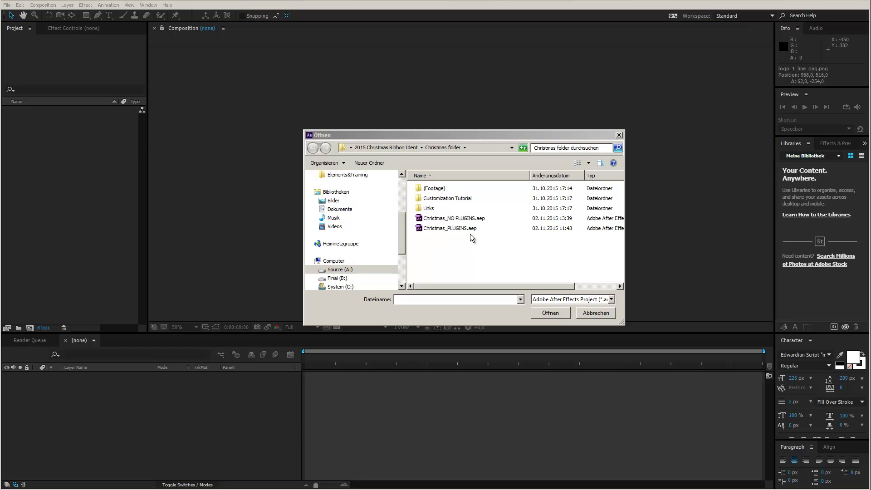
Step: Open the Christmas_NO PLUGINS.aep project from the Christmas folder
left_click(439, 220)
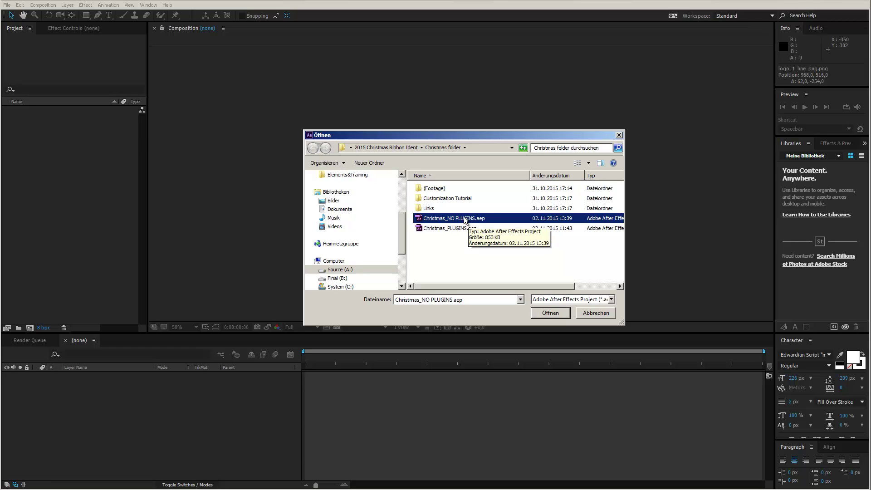
left_click(433, 228)
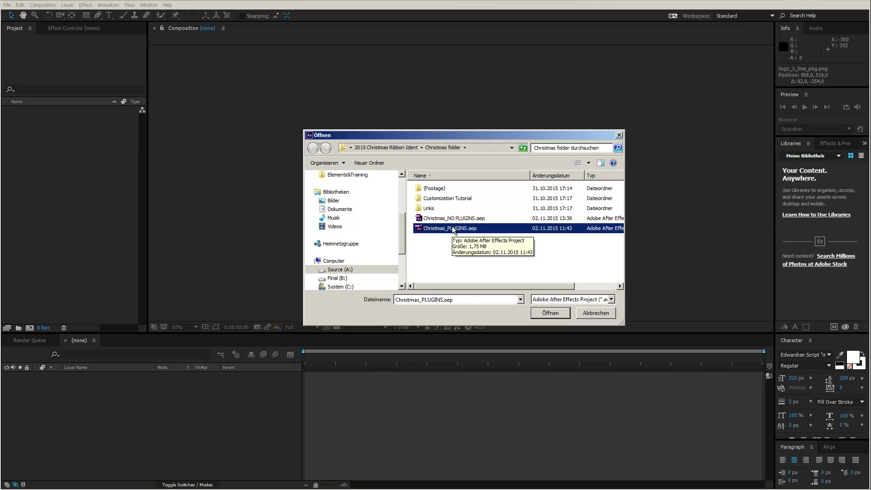
left_click(449, 219)
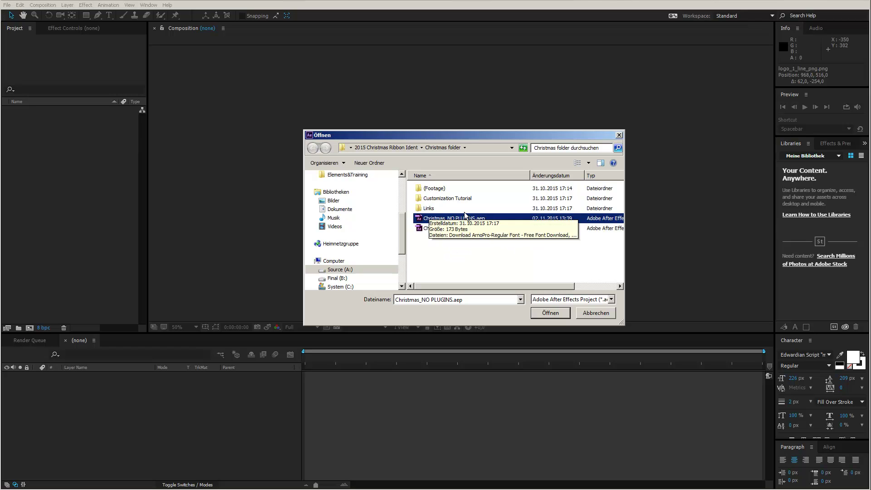
double_click(432, 208)
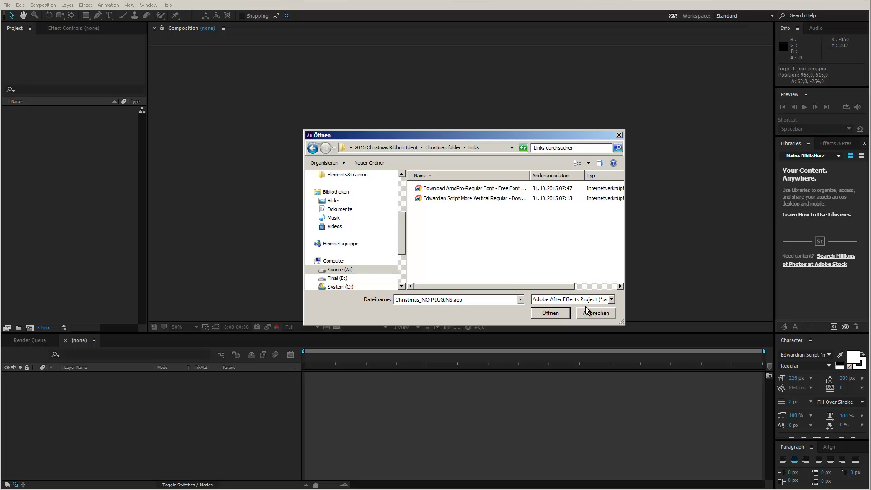
left_click(445, 148)
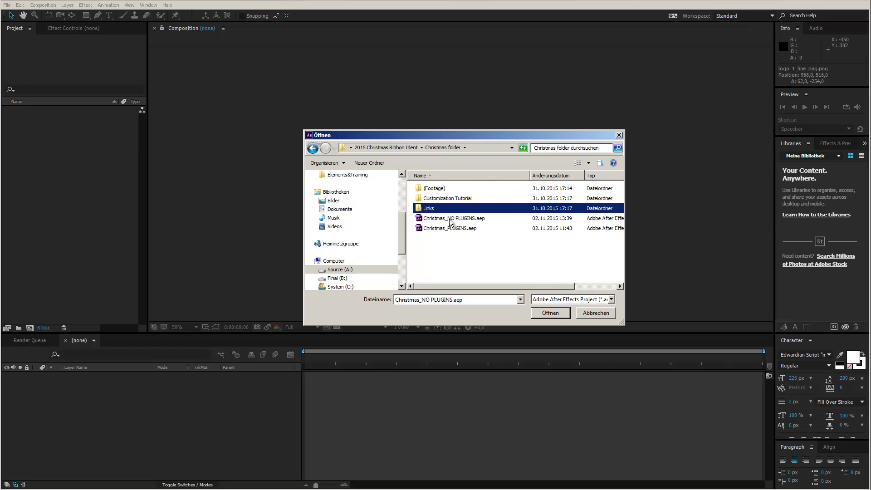
left_click(450, 219)
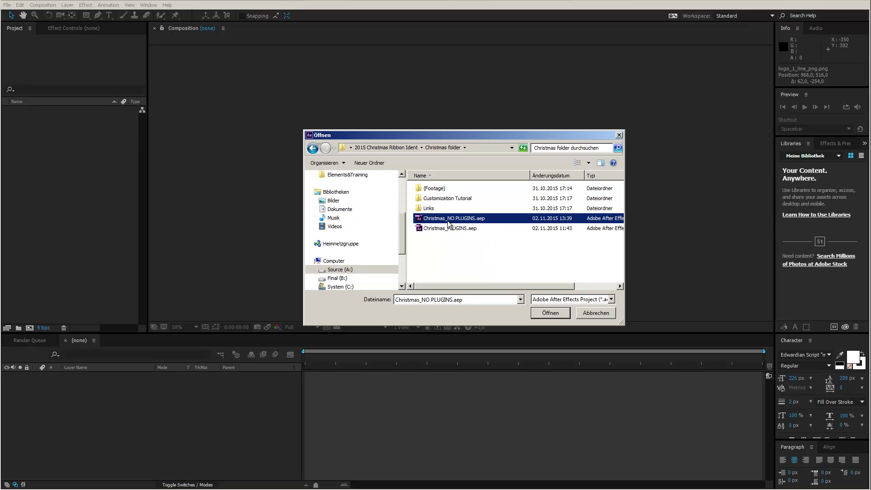
left_click(560, 314)
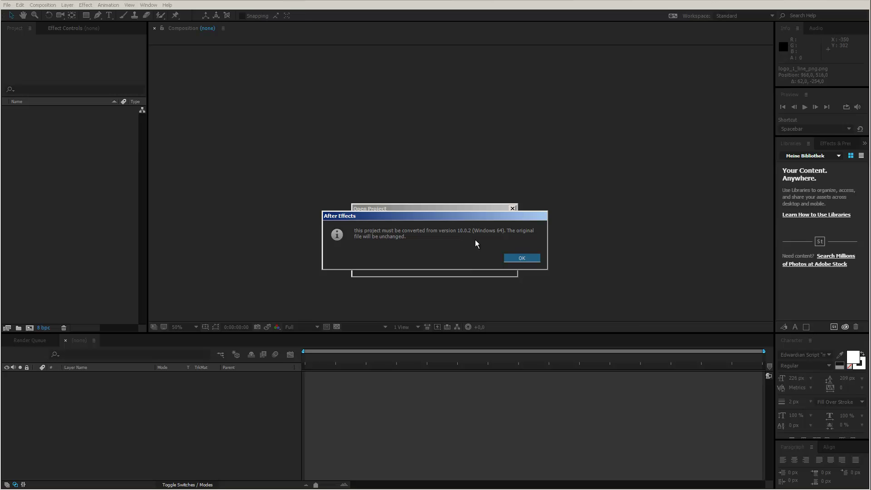
Step: Accept the version 10.0.2 conversion notice so the Christmas project loads
left_click(521, 257)
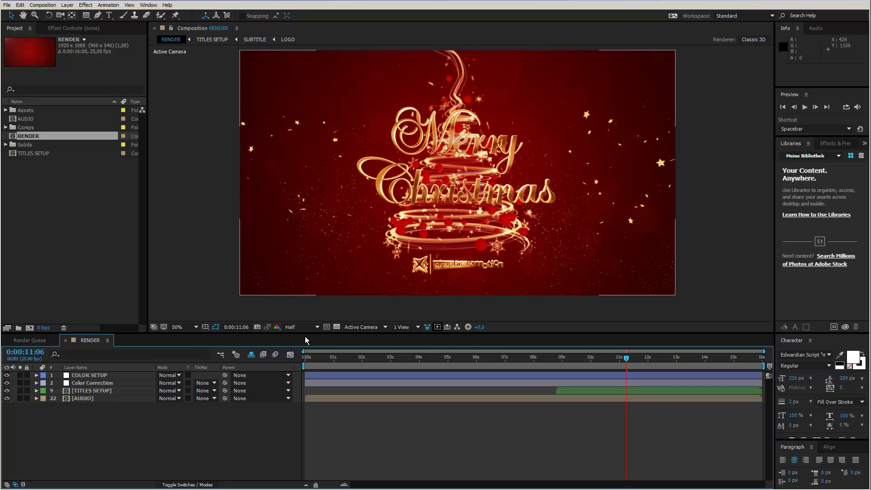
Step: Open the TITLES SETUP composition and its MAIN TITLE precomp
left_click(75, 392)
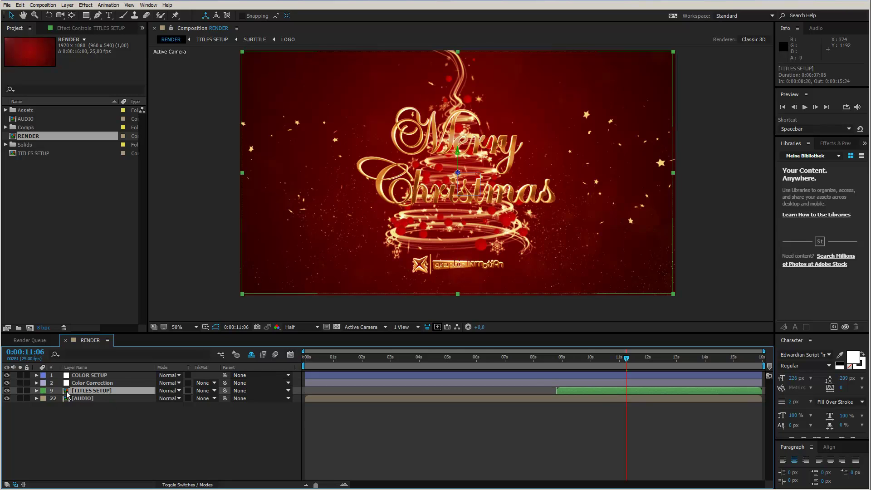
double_click(66, 394)
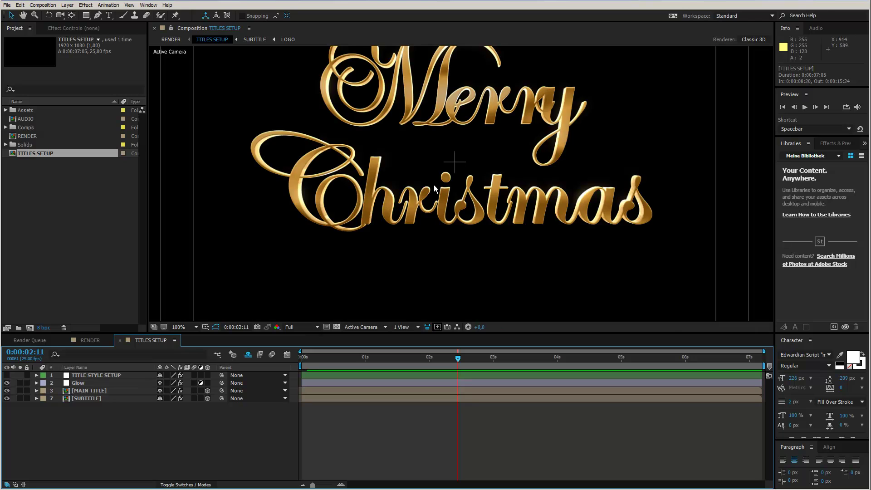
scroll(434, 189, "down", 2)
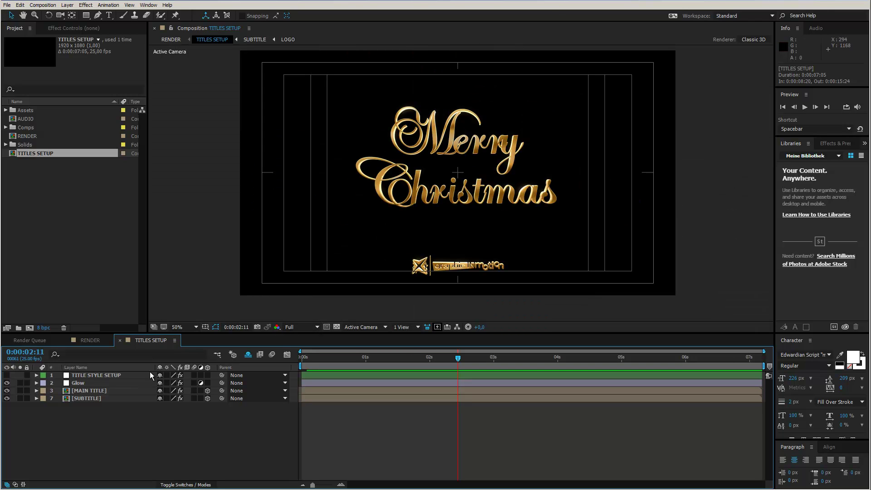
double_click(67, 393)
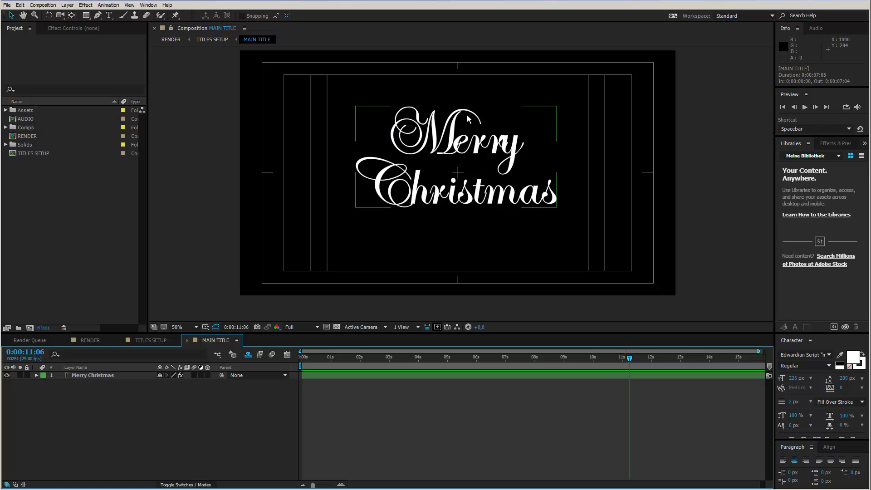
left_click(138, 341)
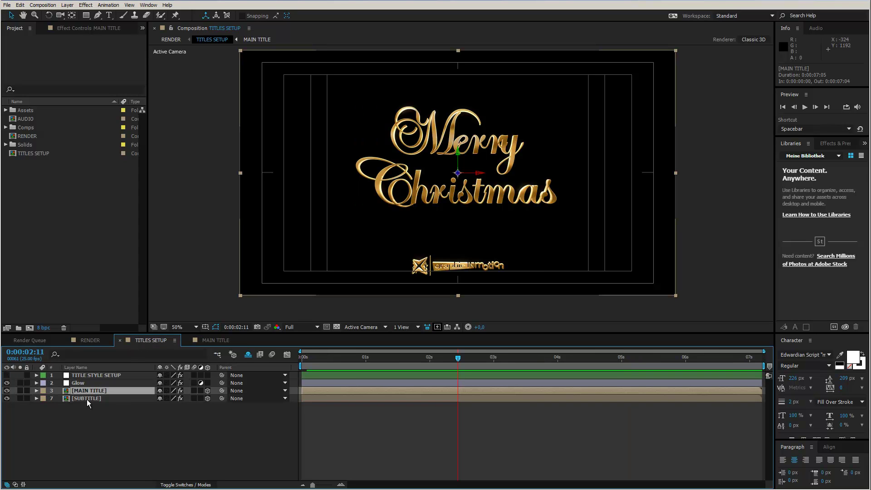
Step: In the SUBTITLE precomp, hide the LOGO layer and show the website address layer
double_click(86, 398)
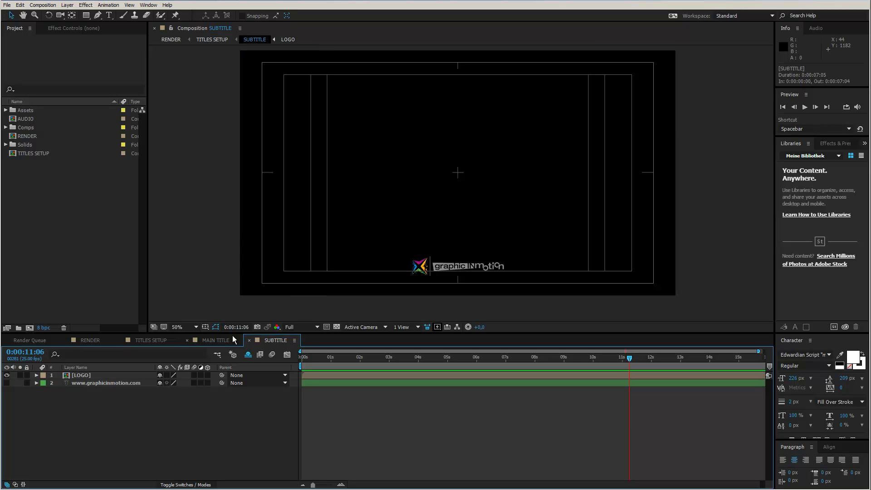
left_click(6, 375)
left_click(6, 383)
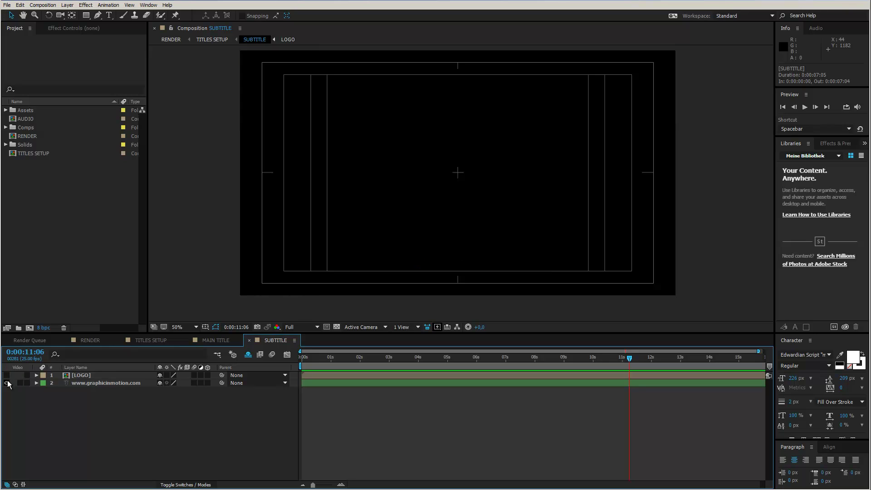
left_click(205, 343)
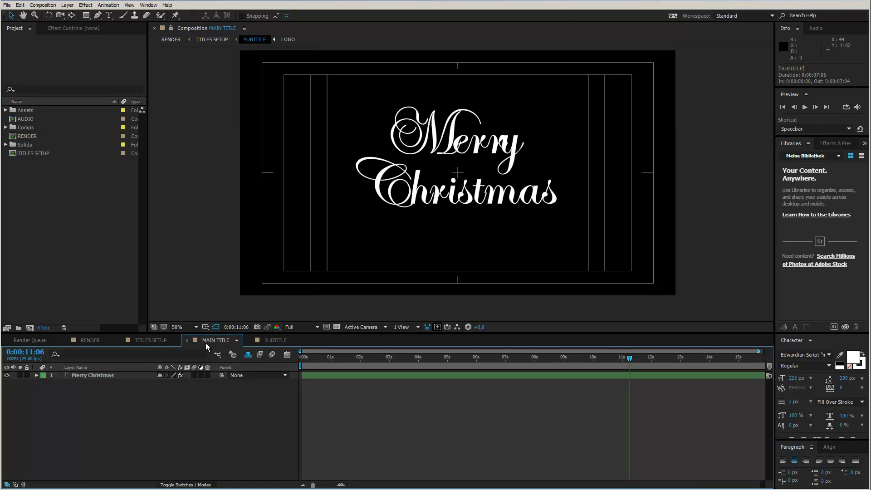
left_click(81, 375)
Step: Replace the Merry Christmas text with 'Happy' and 'Holidays' on two lines
double_click(81, 375)
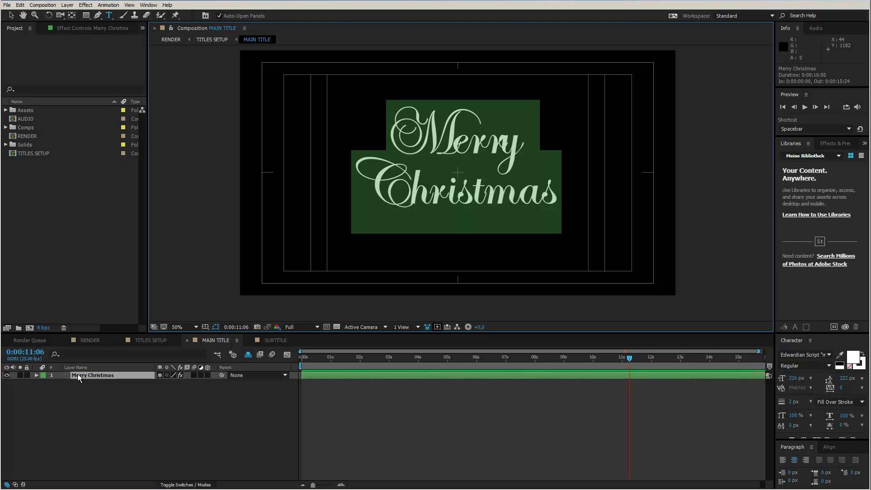
type("Happy")
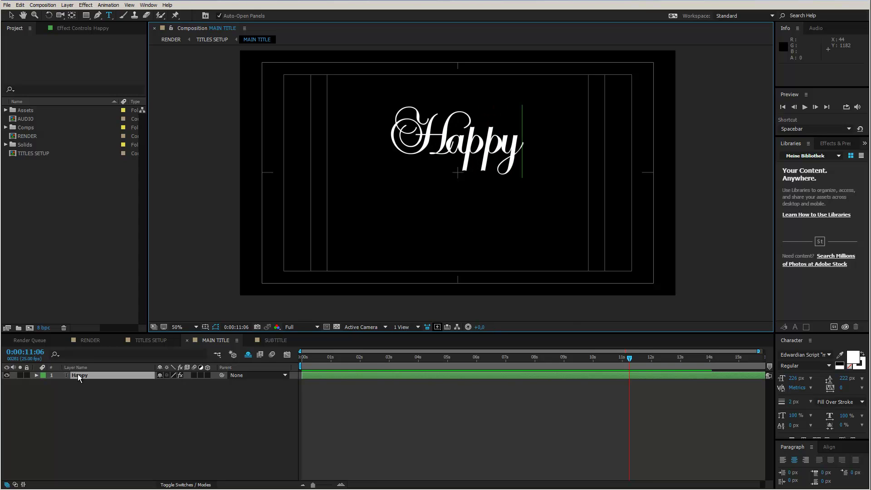
key("Return")
type("Holidays")
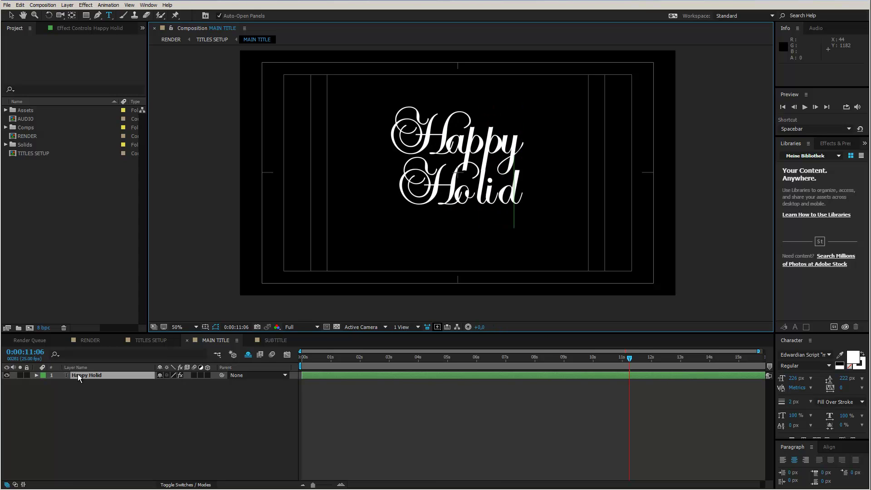
left_click(76, 409)
left_click(111, 375)
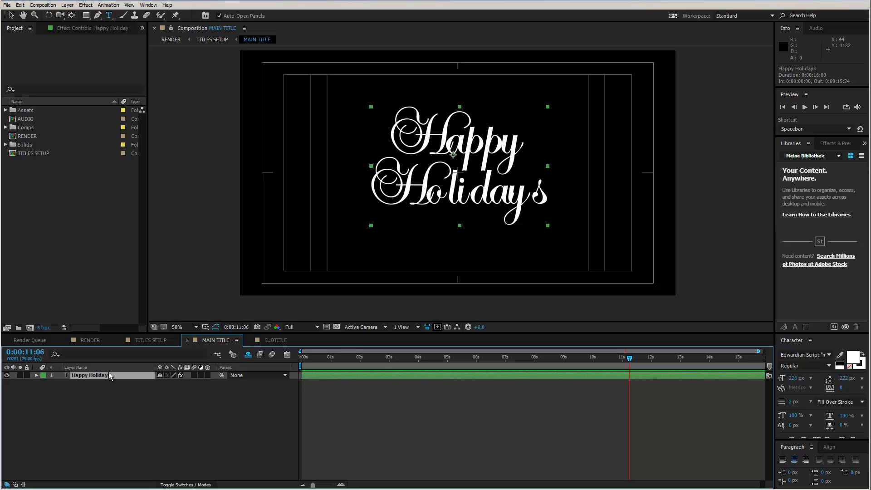
Step: Set the title's font size and leading both to 190 px
left_click(793, 378)
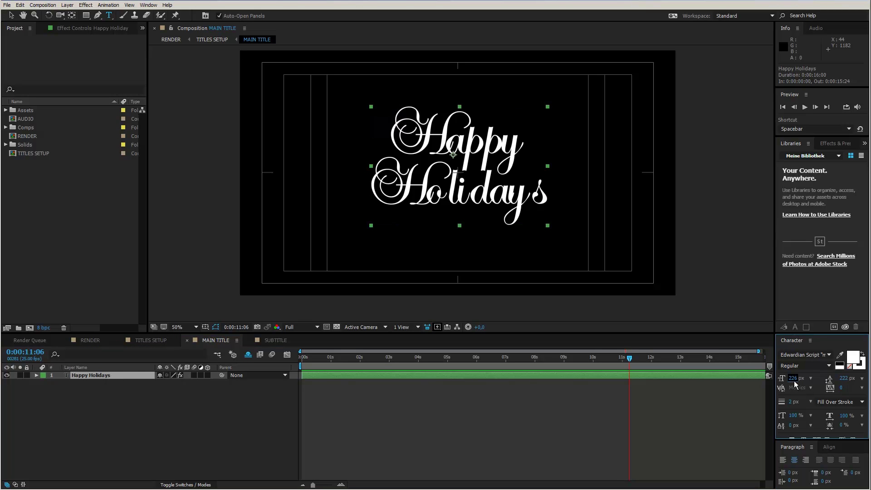
left_click_drag(794, 385, 774, 380)
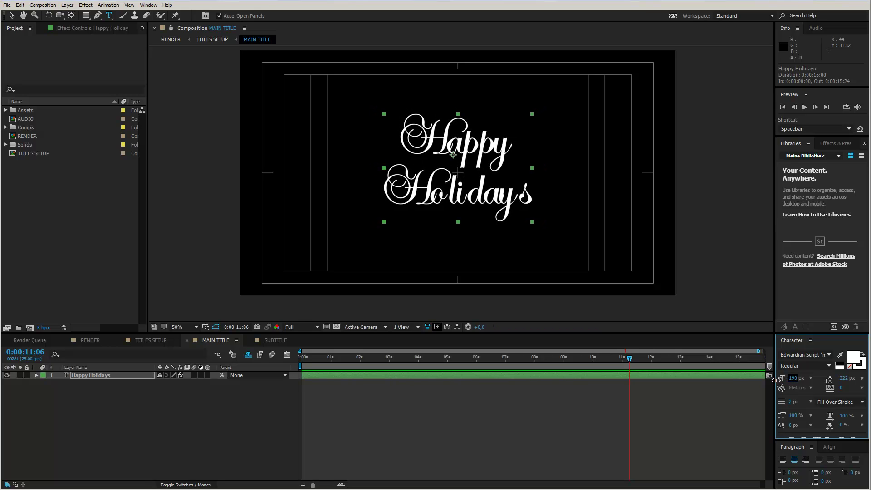
left_click_drag(845, 378, 833, 379)
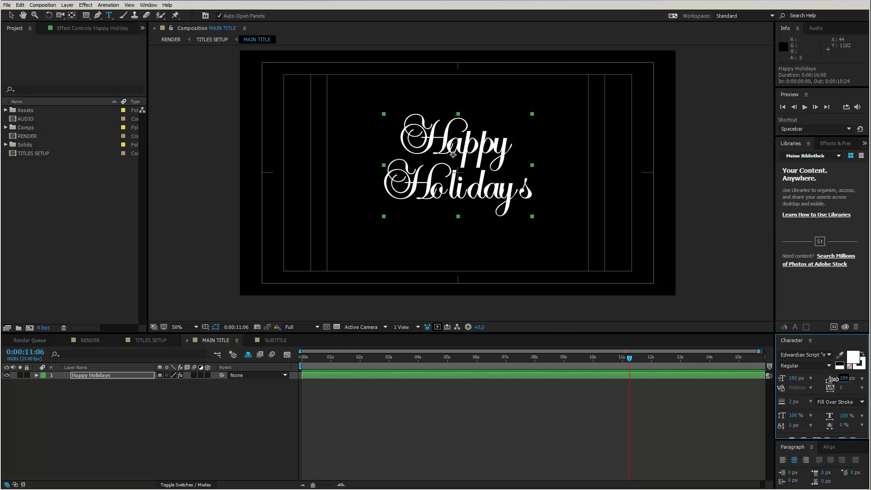
left_click(260, 340)
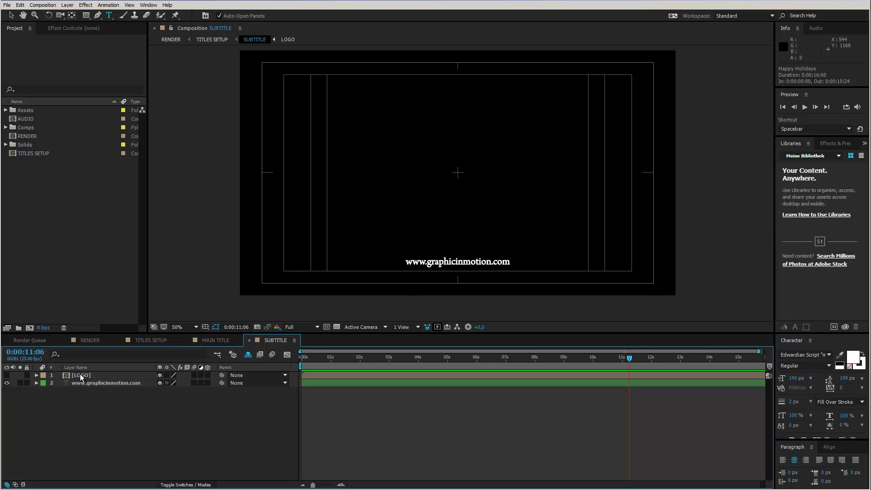
Step: Temporarily restore the logo in SUBTITLE and zoom in to review the Happy Holidays title
left_click(7, 375)
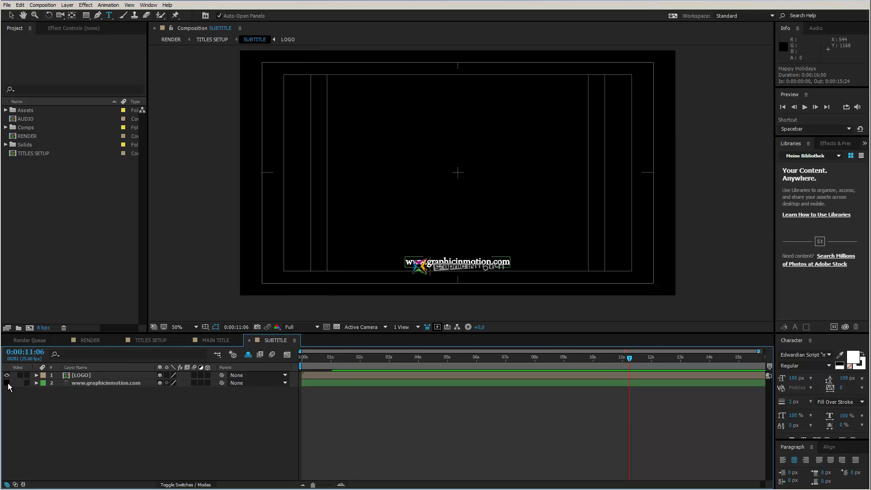
left_click(6, 383)
left_click(336, 326)
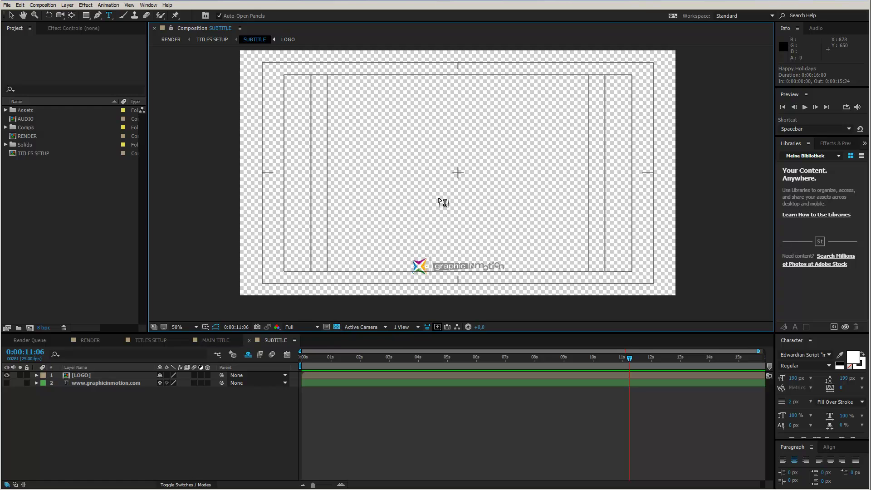
left_click(230, 343)
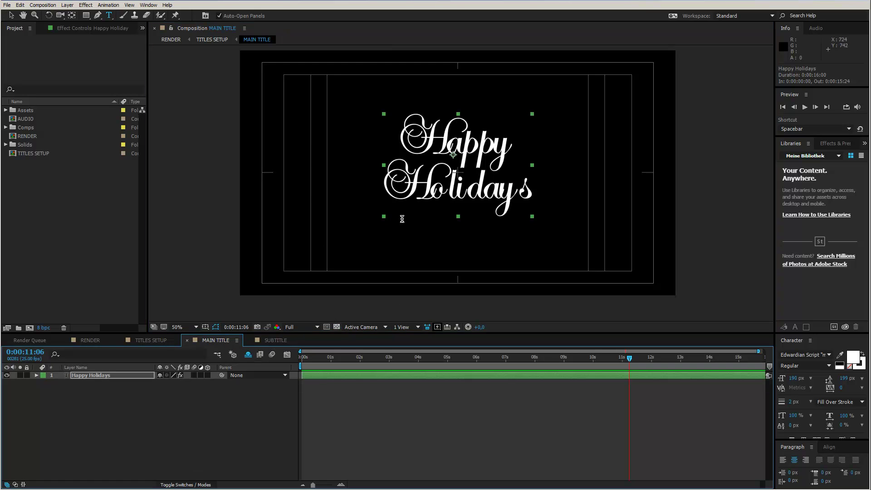
left_click(155, 341)
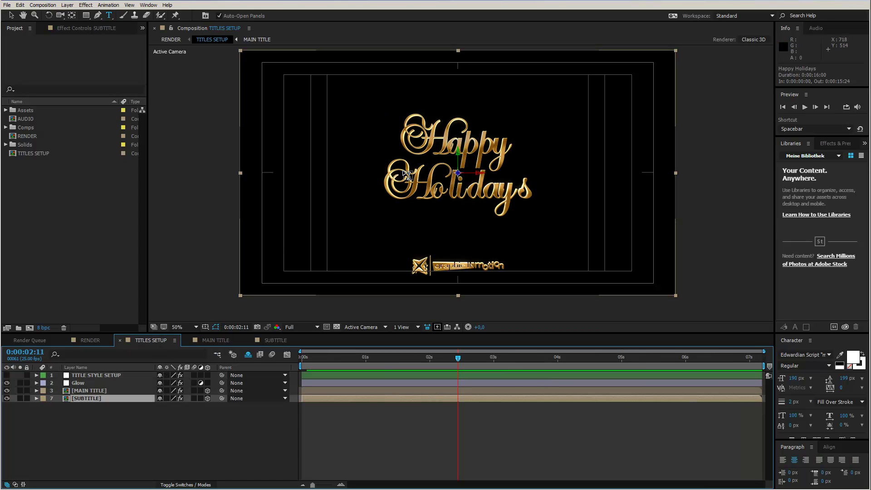
key("slash")
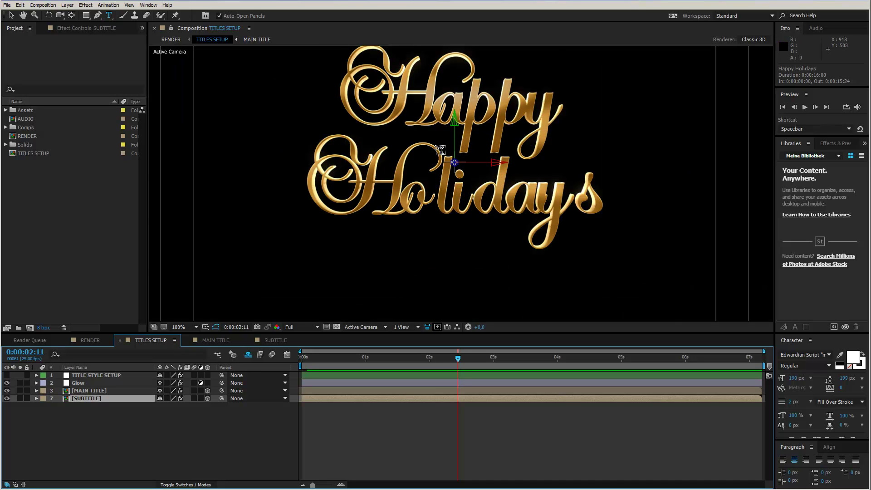
key("comma")
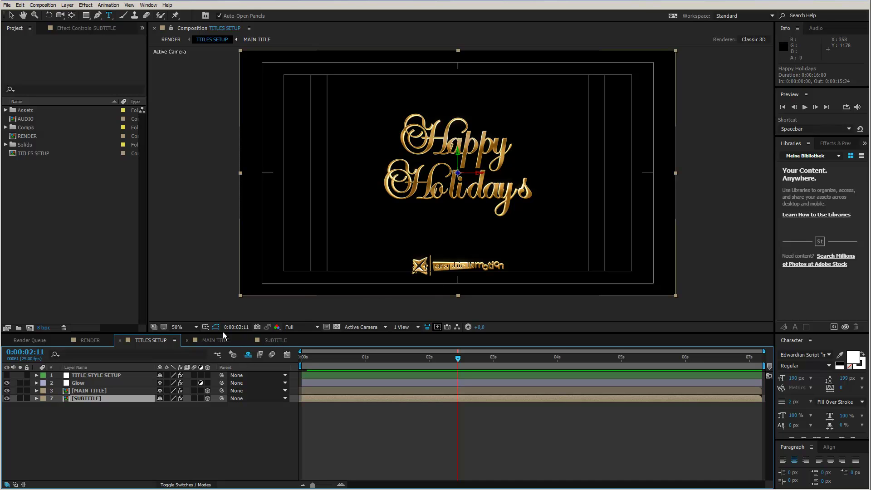
left_click(278, 339)
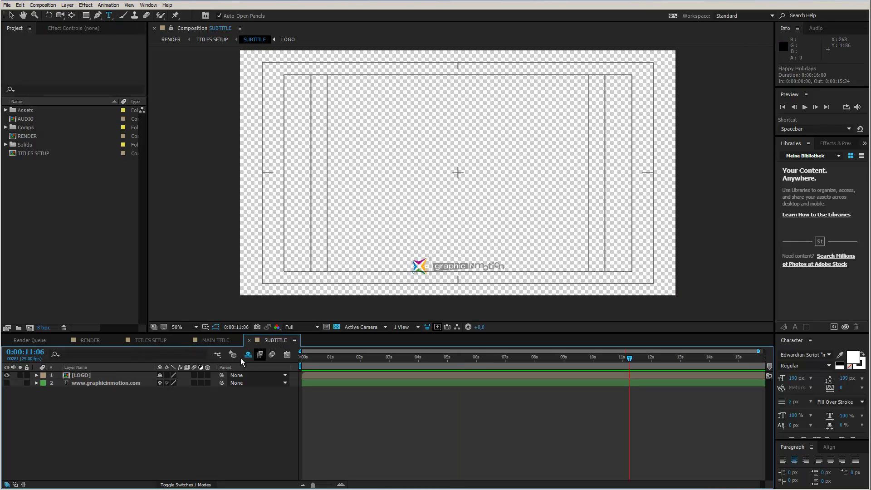
left_click(7, 375)
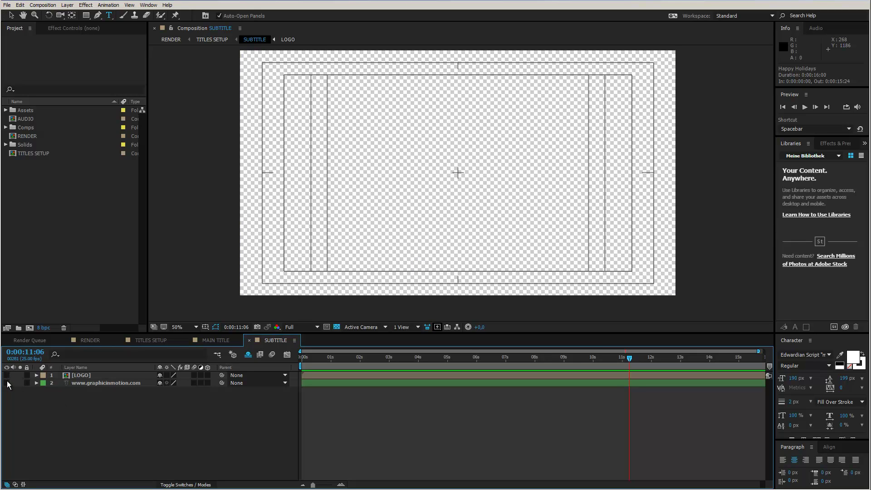
left_click(6, 383)
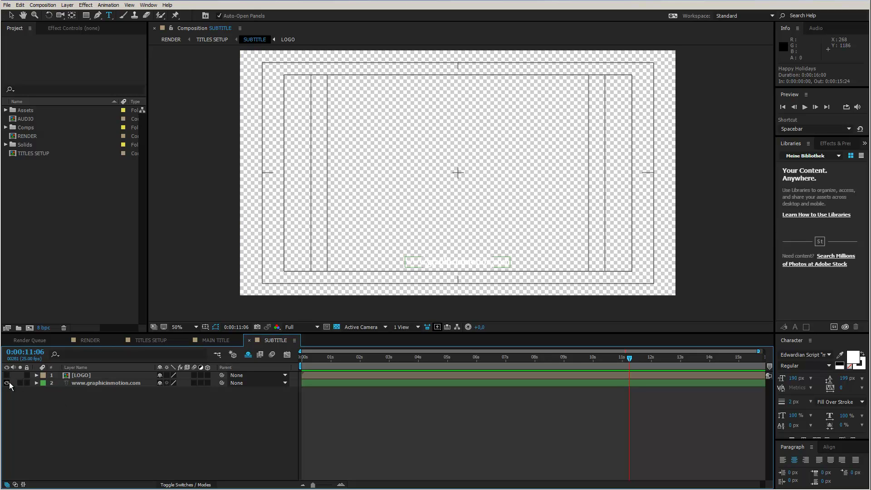
left_click(118, 383)
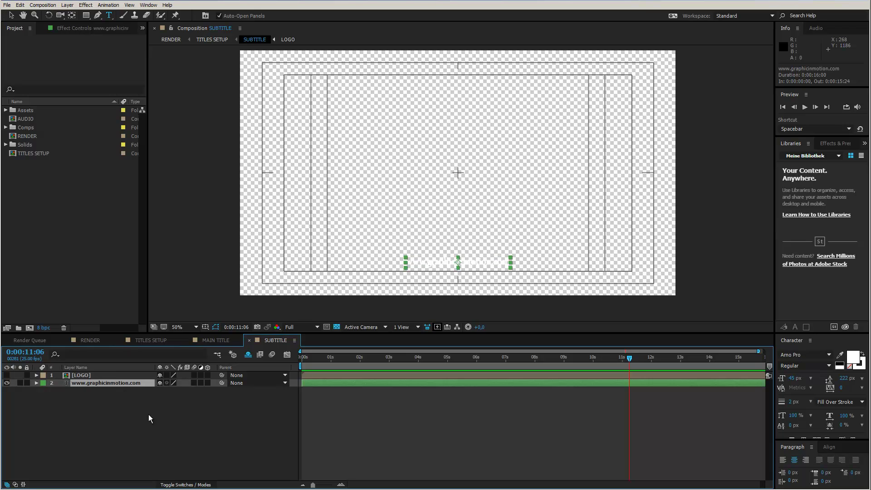
left_click(150, 341)
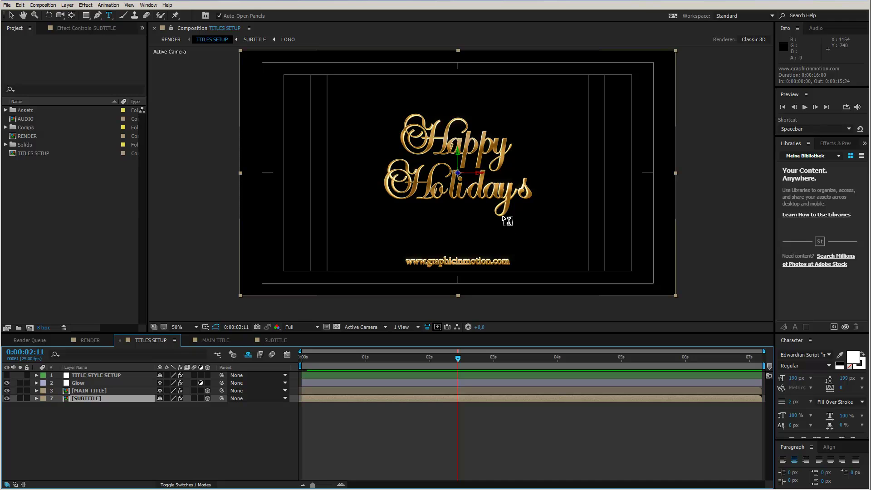
Step: Open the AUDIO precomp from the RENDER composition
left_click(91, 340)
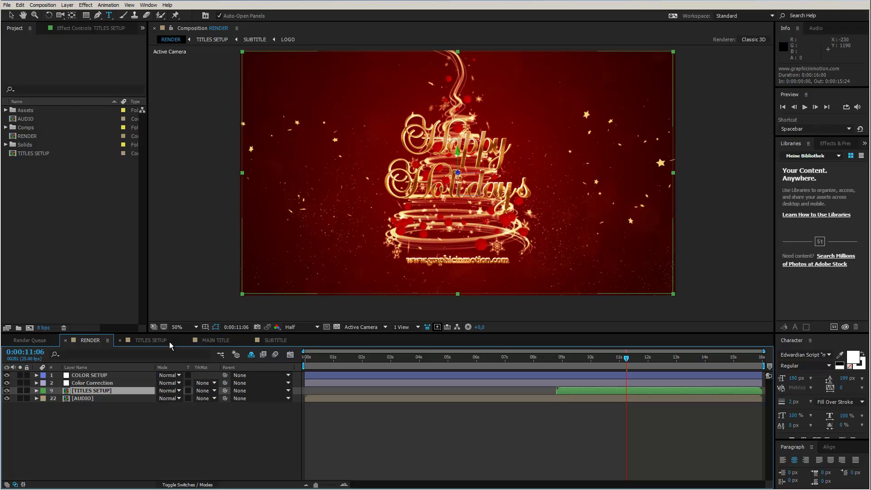
left_click(83, 399)
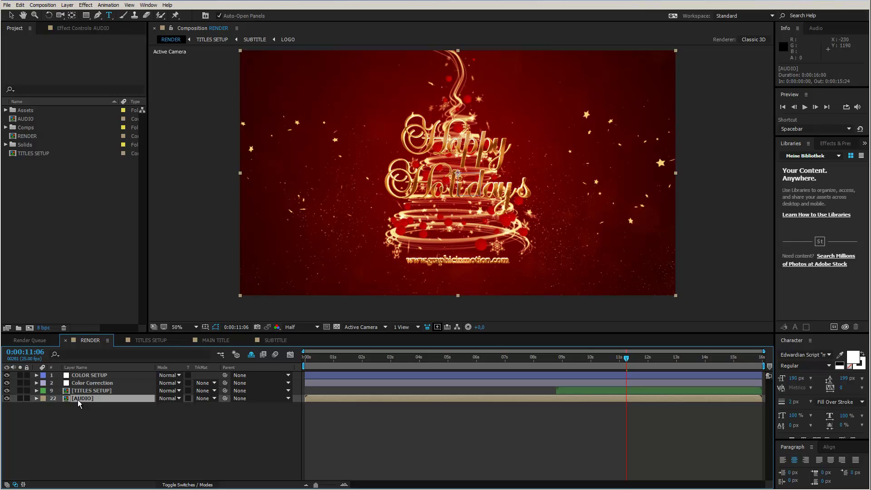
double_click(78, 399)
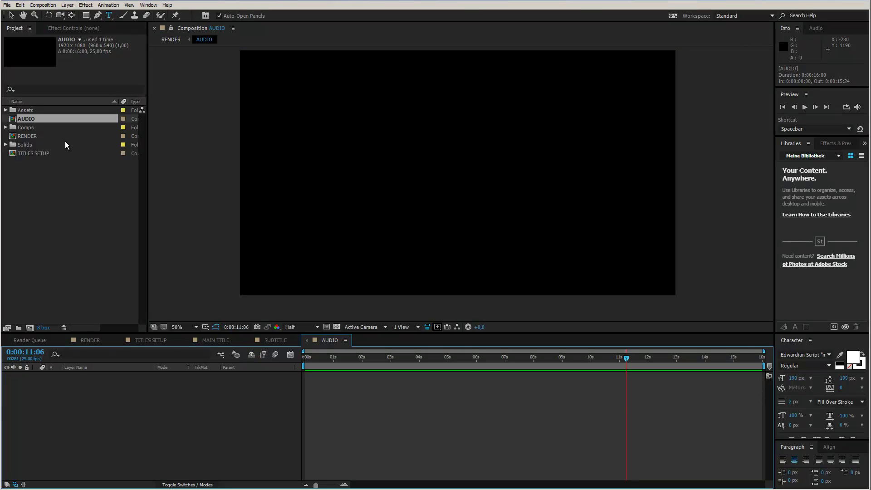
Step: Start a File > Import > File, cancel it, and return to RENDER
left_click(10, 6)
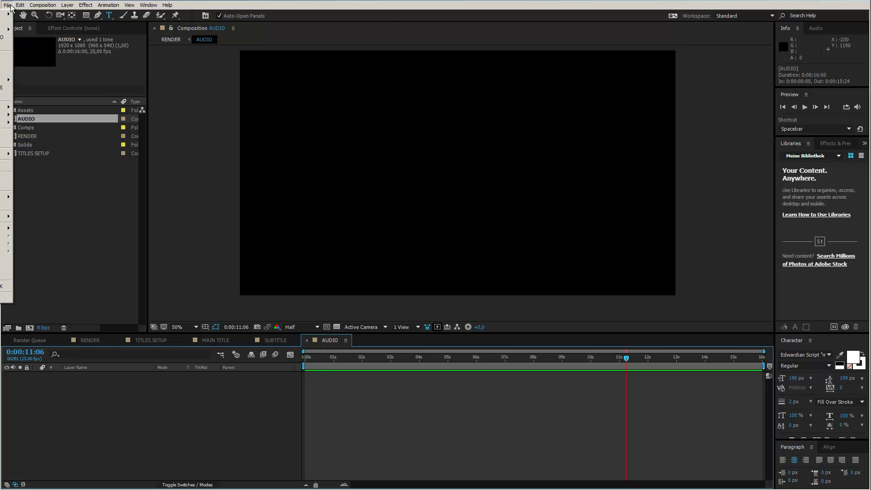
mouse_move(5, 107)
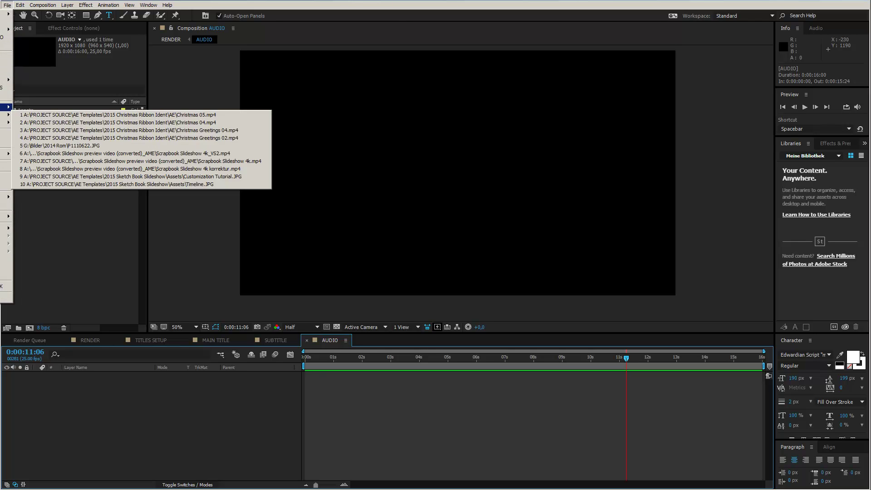
left_click(36, 110)
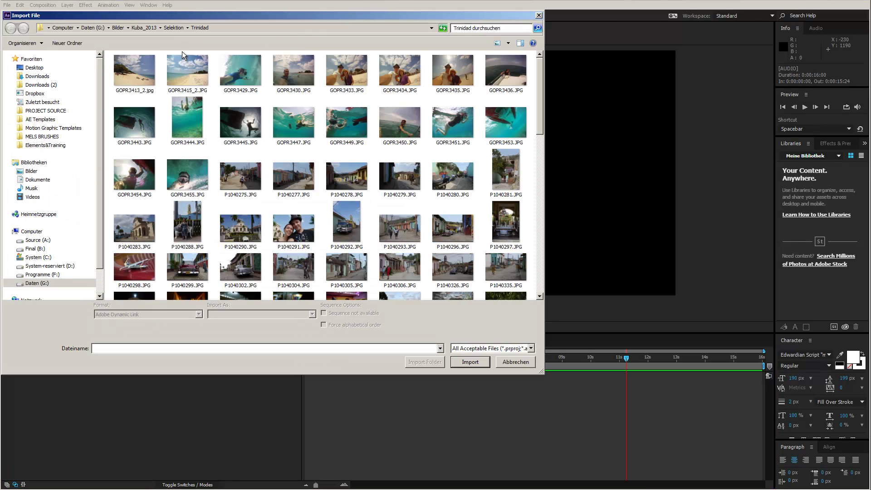
left_click(538, 15)
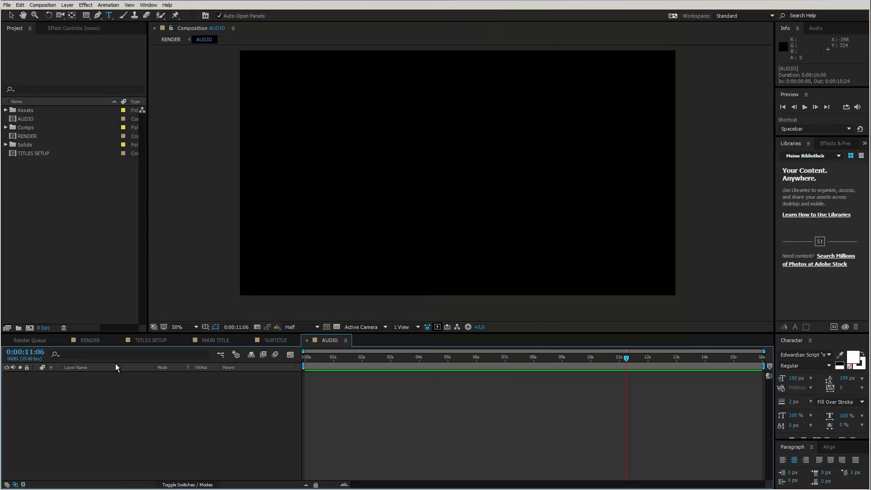
left_click(85, 339)
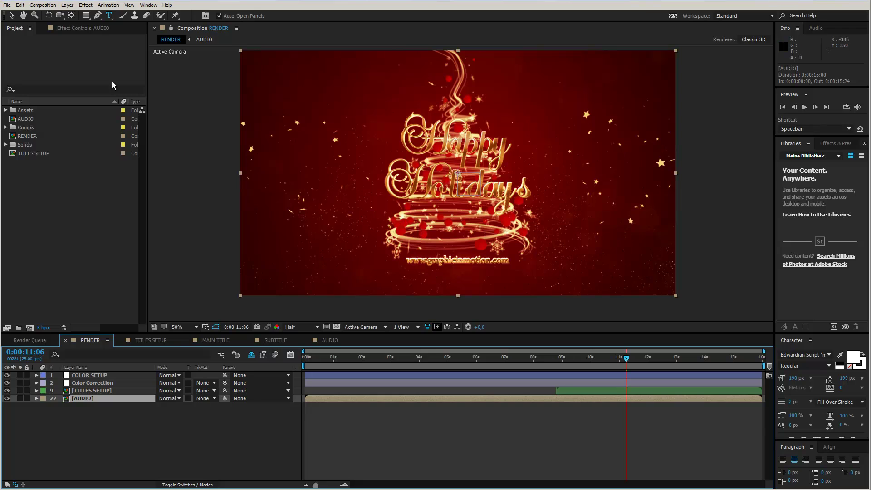
Step: Show the COLOR SETUP colour effects and hide the TITLES SETUP title layer
left_click(11, 15)
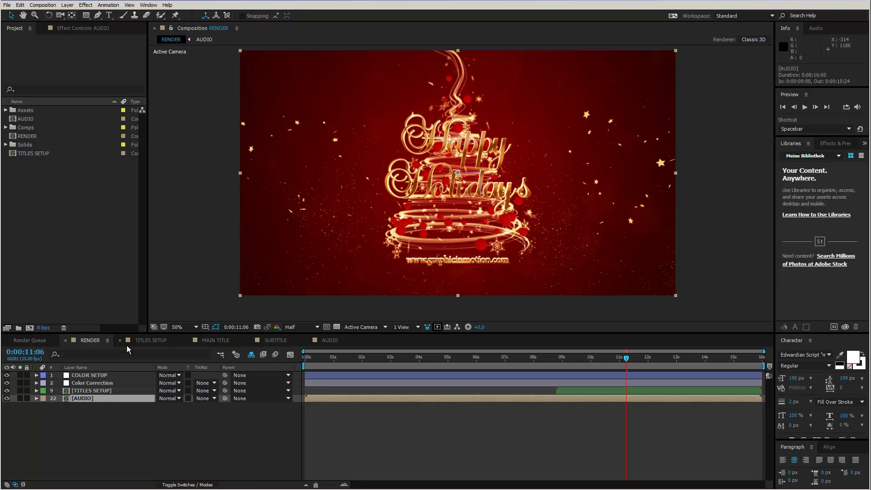
left_click(107, 375)
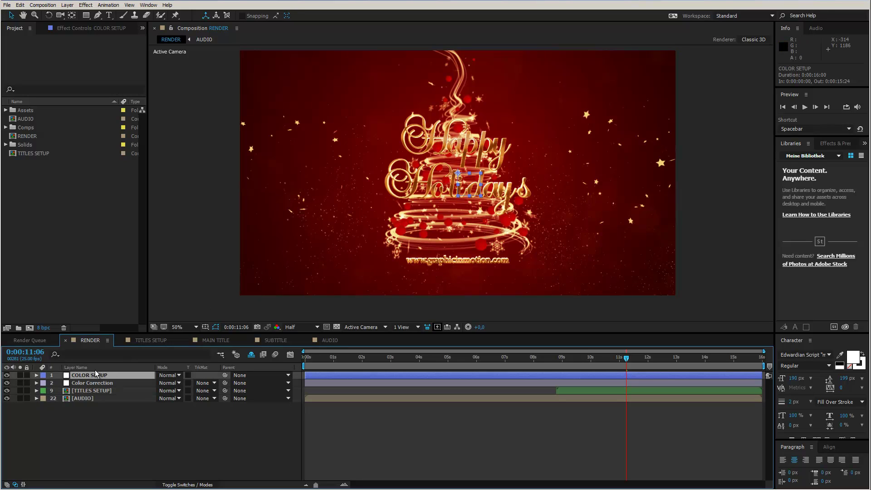
left_click(75, 27)
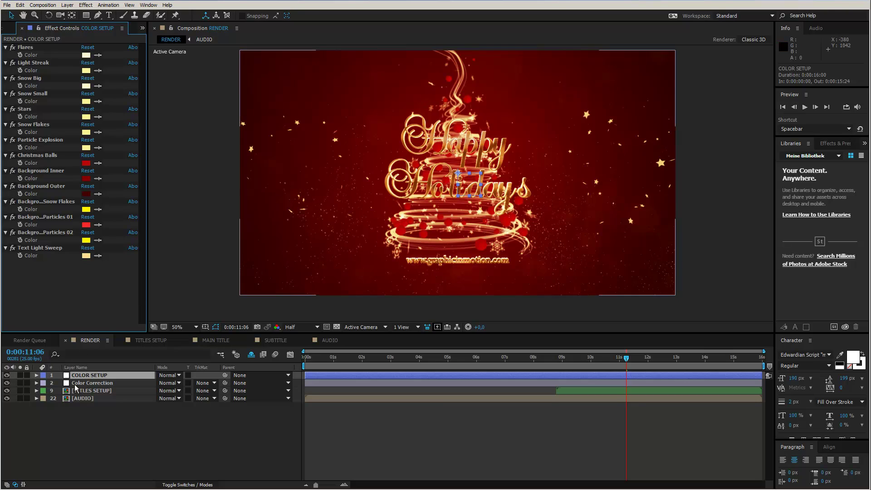
left_click(7, 390)
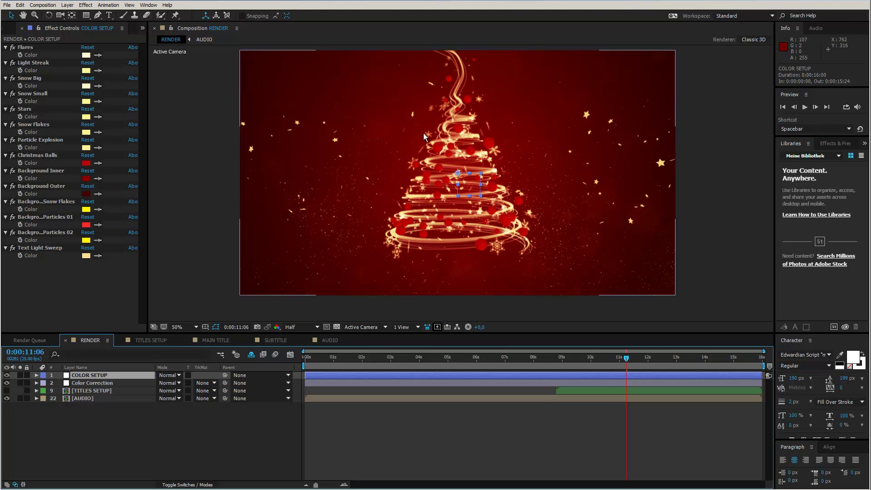
left_click(274, 238)
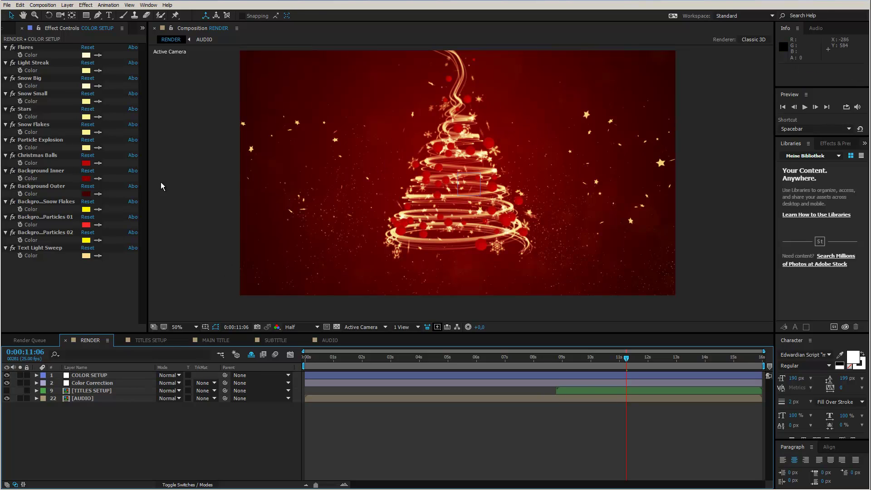
Step: Set the Background Inner colour to a bright blue
left_click(41, 171)
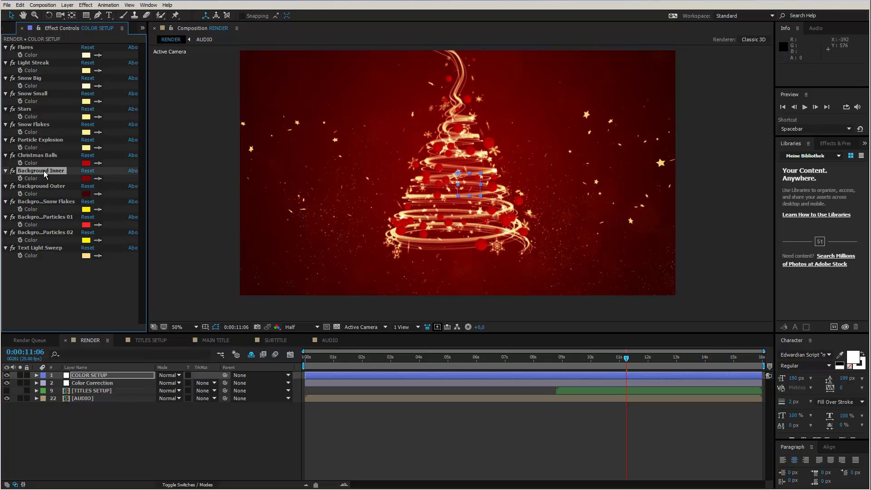
left_click(86, 179)
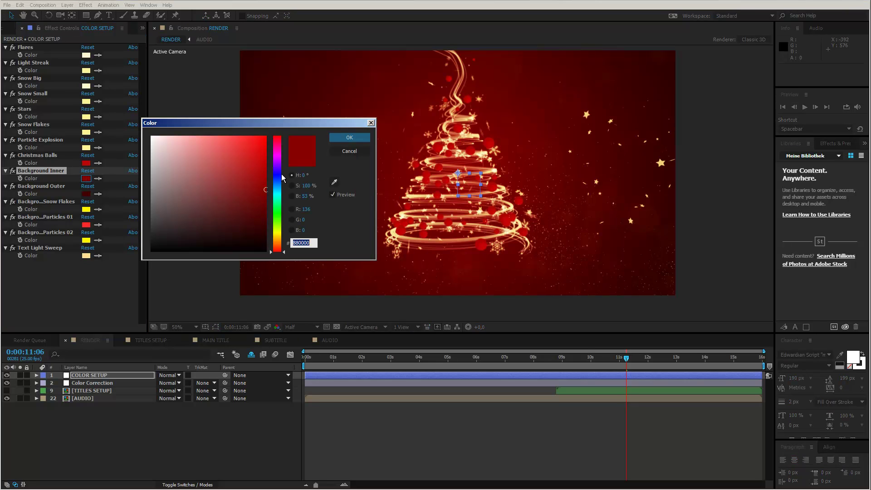
left_click(279, 181)
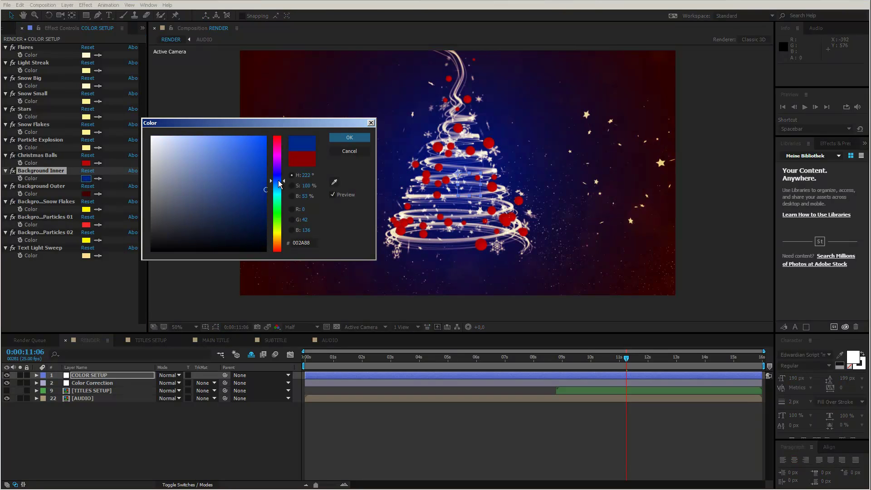
left_click_drag(257, 169, 244, 156)
left_click(362, 139)
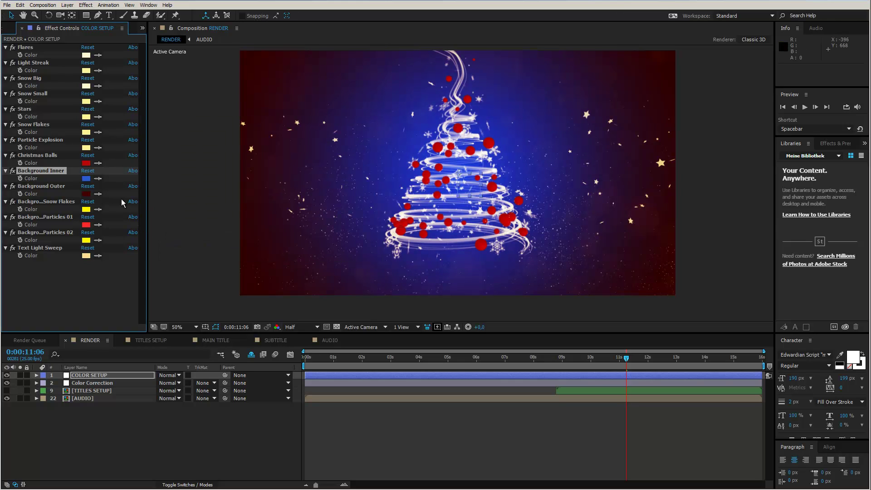
Step: Set the Background Outer colour to a dark navy derived from the inner blue
left_click(54, 186)
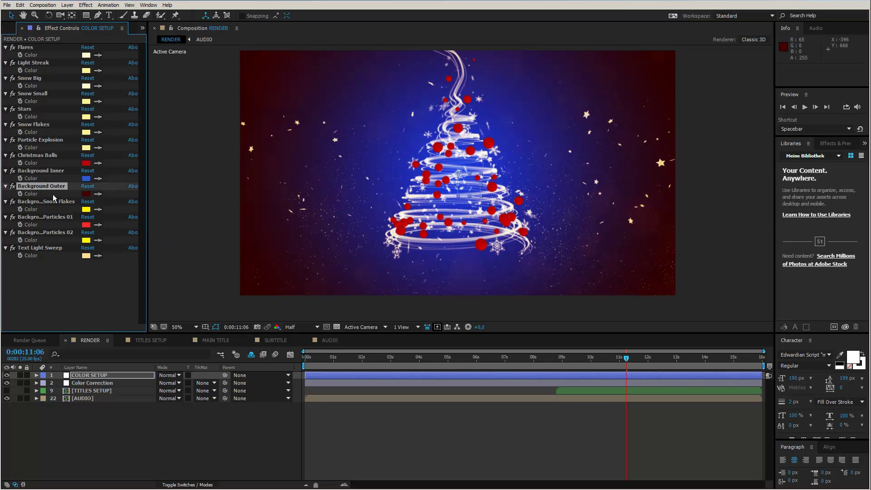
left_click(98, 194)
left_click(89, 177)
left_click(85, 194)
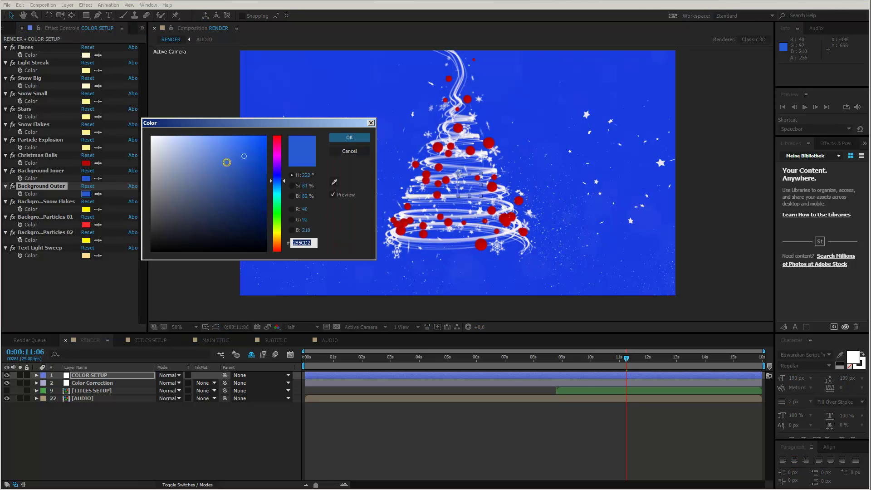
left_click_drag(239, 176, 242, 224)
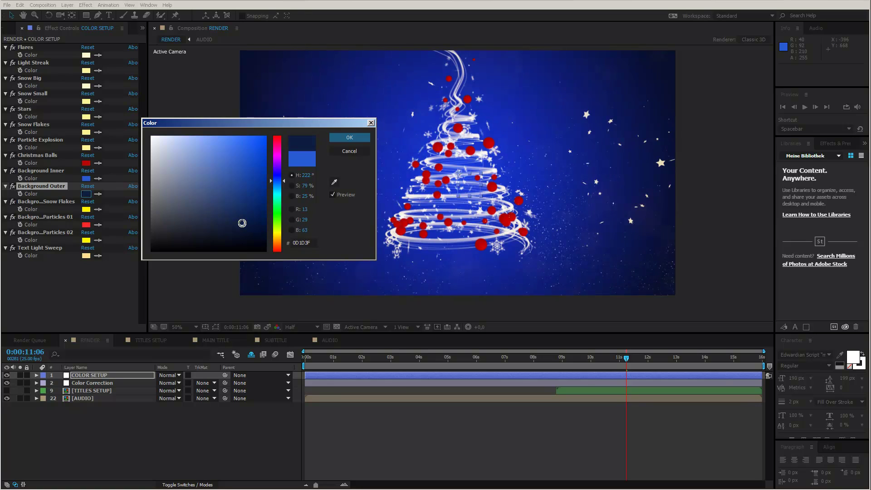
left_click(363, 137)
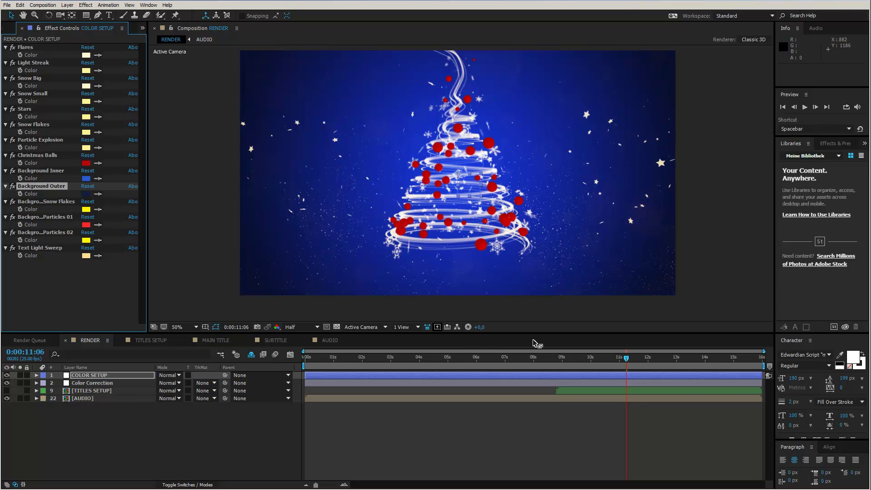
left_click_drag(541, 358, 383, 363)
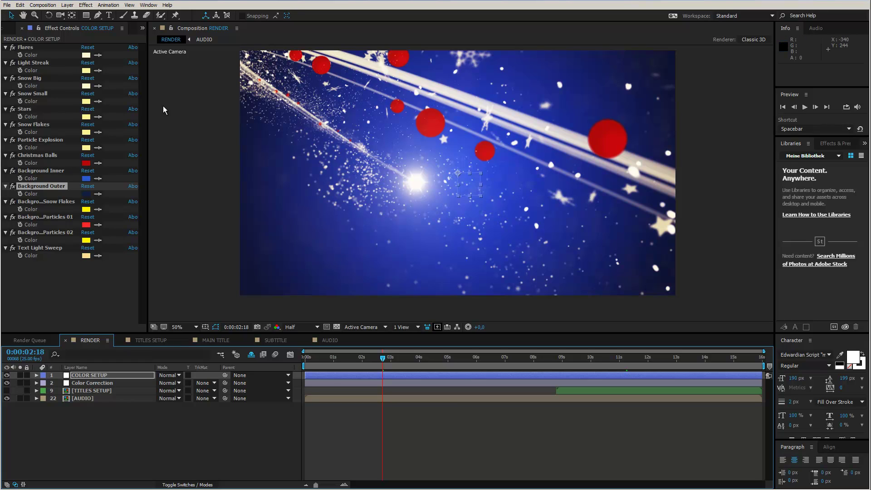
Step: Change the Flares colour to a pale blue
left_click(86, 56)
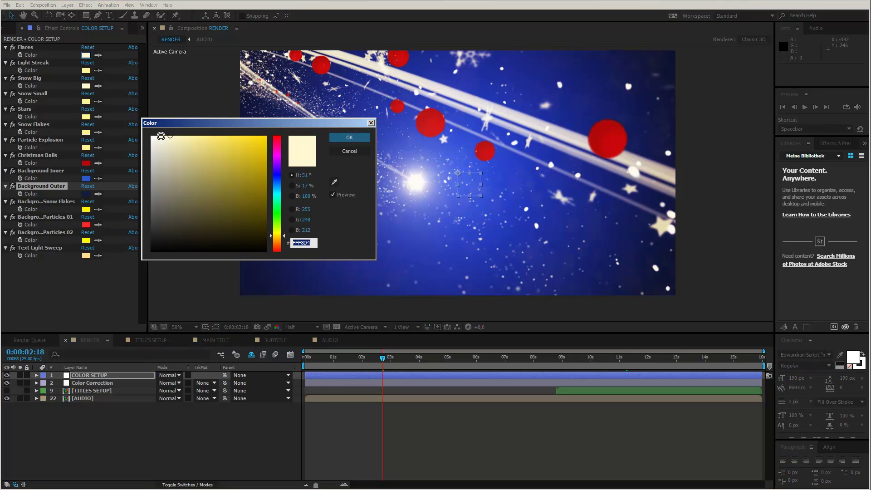
left_click_drag(278, 195, 278, 186)
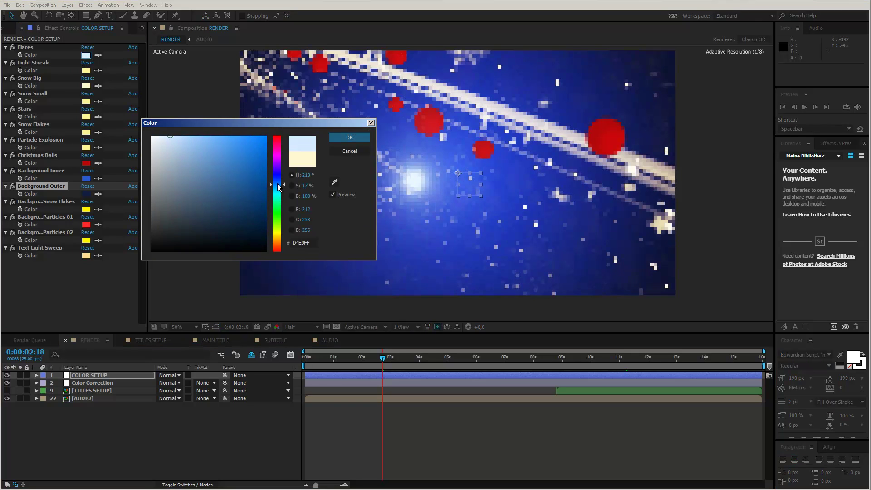
left_click_drag(298, 122, 272, 127)
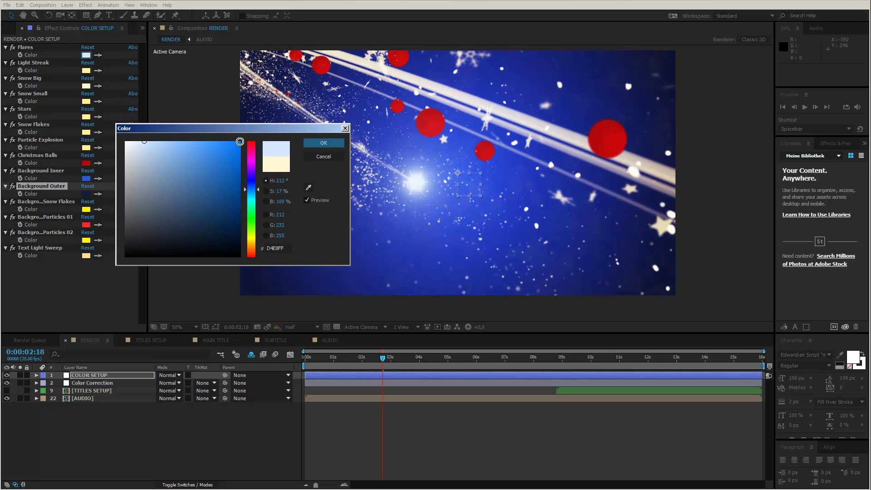
left_click(137, 141)
left_click_drag(137, 141, 134, 141)
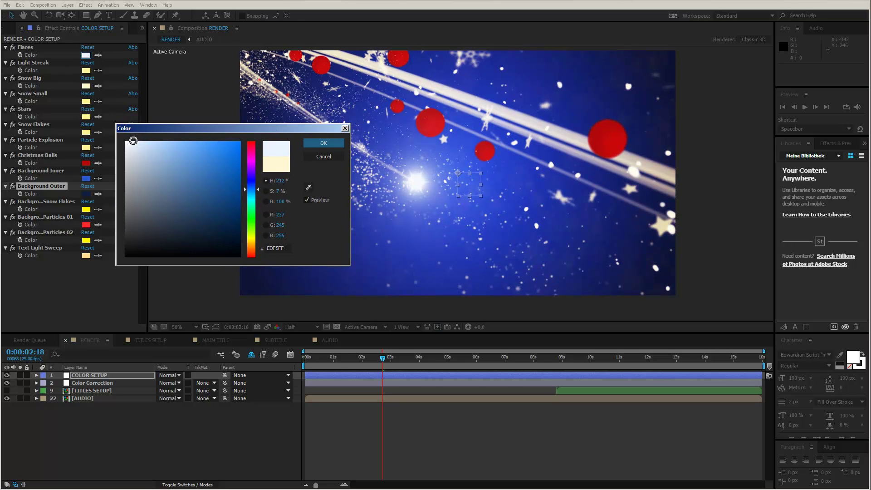
left_click(323, 142)
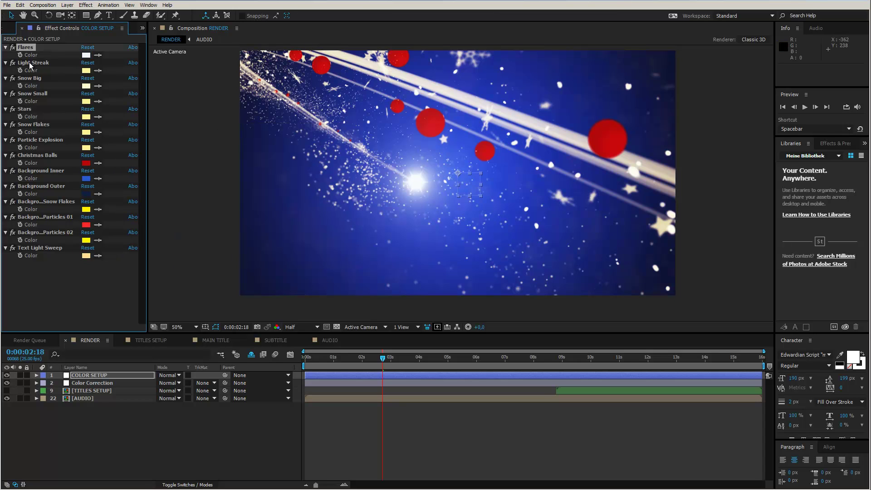
Step: Set Light Streak to pale blue (DBEAFF) and pick white for Snow Big
left_click(86, 70)
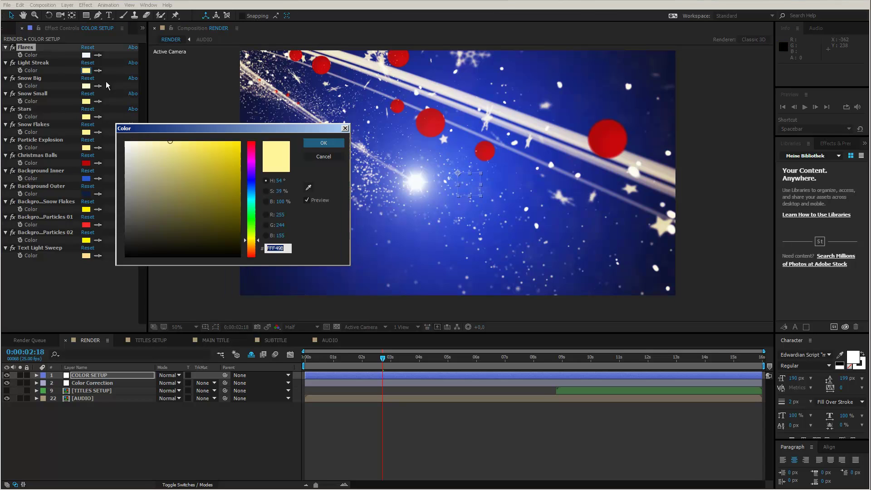
left_click(249, 190)
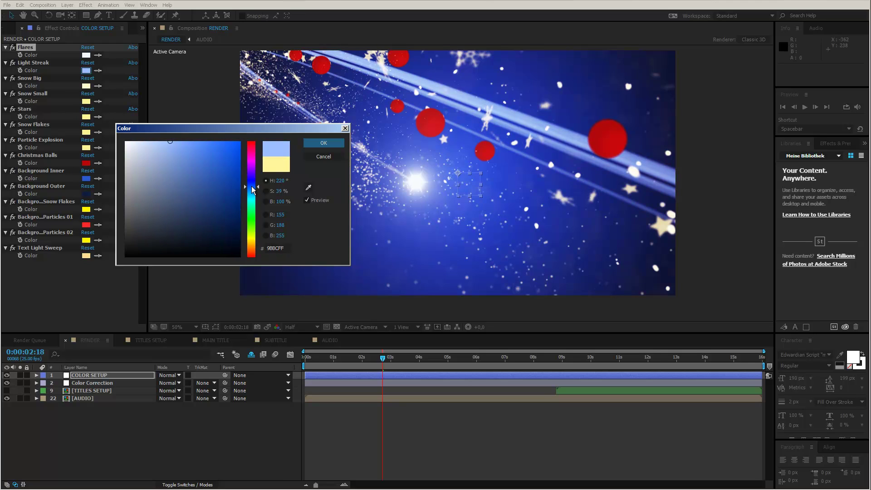
left_click_drag(253, 189, 253, 189)
left_click_drag(144, 138, 141, 134)
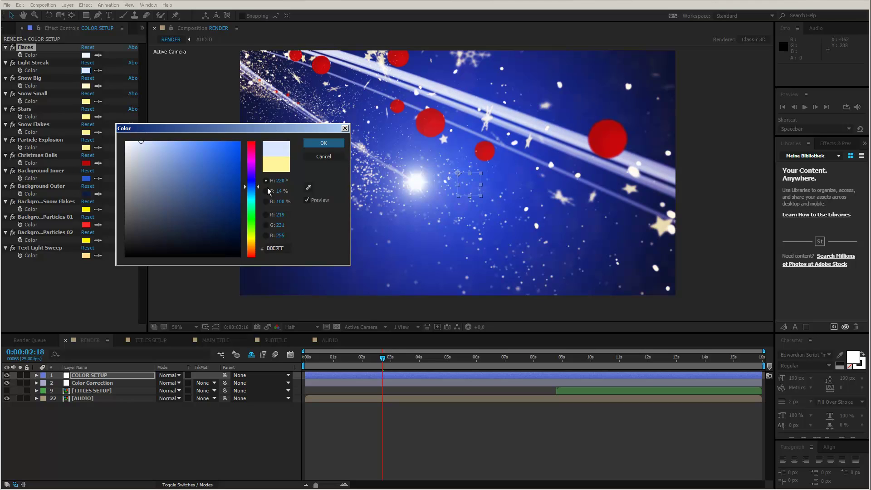
left_click_drag(258, 186, 258, 187)
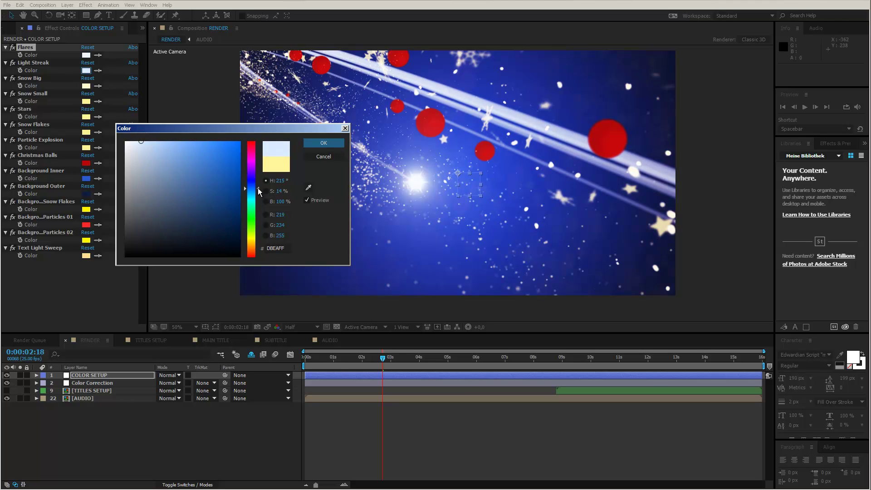
left_click(322, 143)
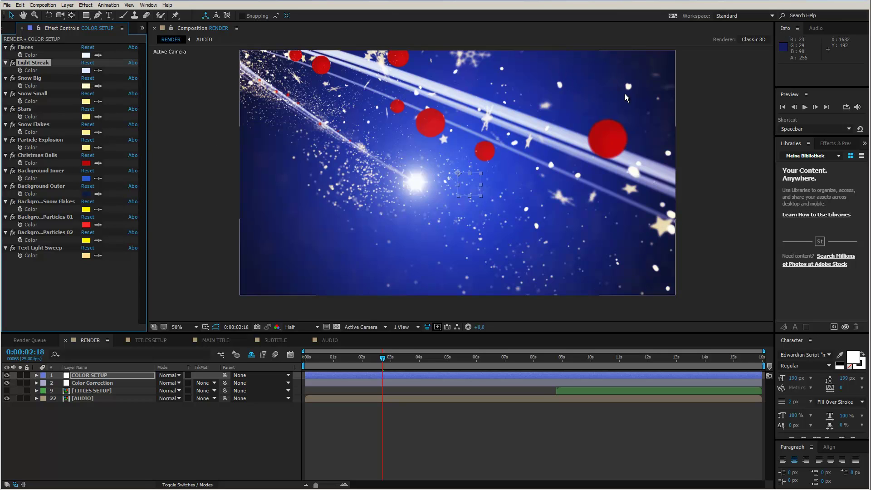
left_click(86, 86)
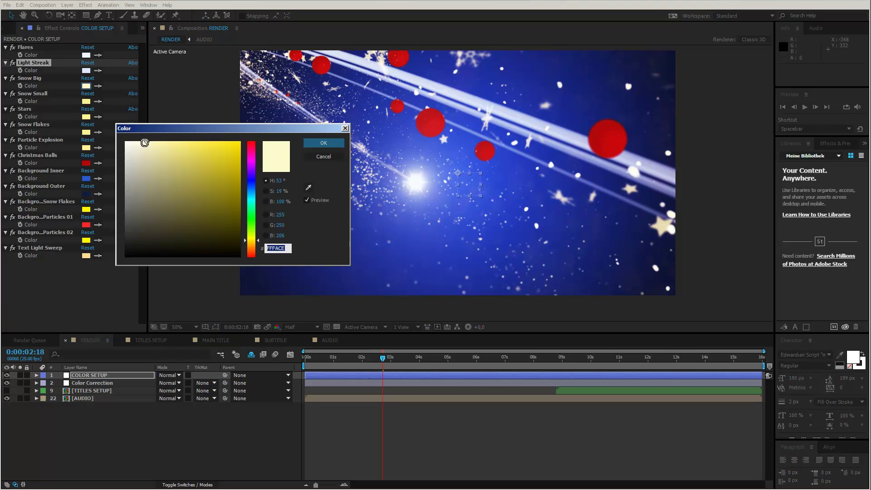
left_click_drag(144, 143, 125, 141)
Step: Confirm the white Snow Big, then copy the pale streak colour onto Snow Small and Stars
left_click(326, 144)
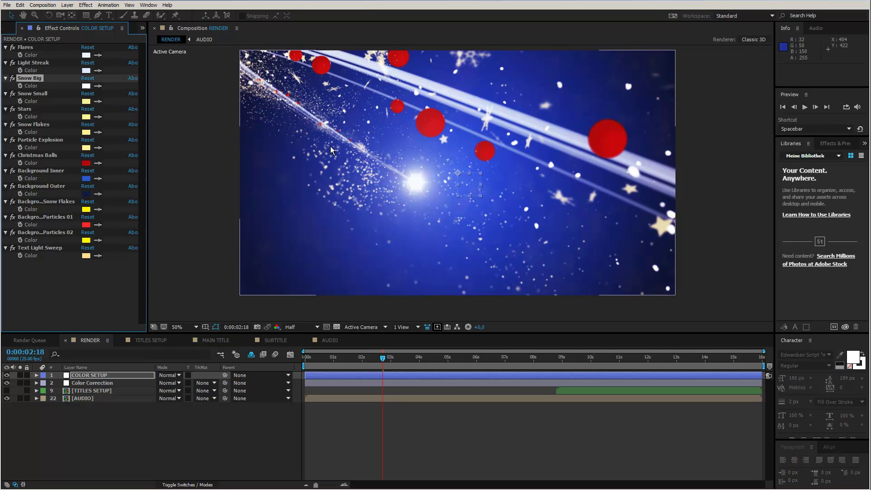
left_click(98, 101)
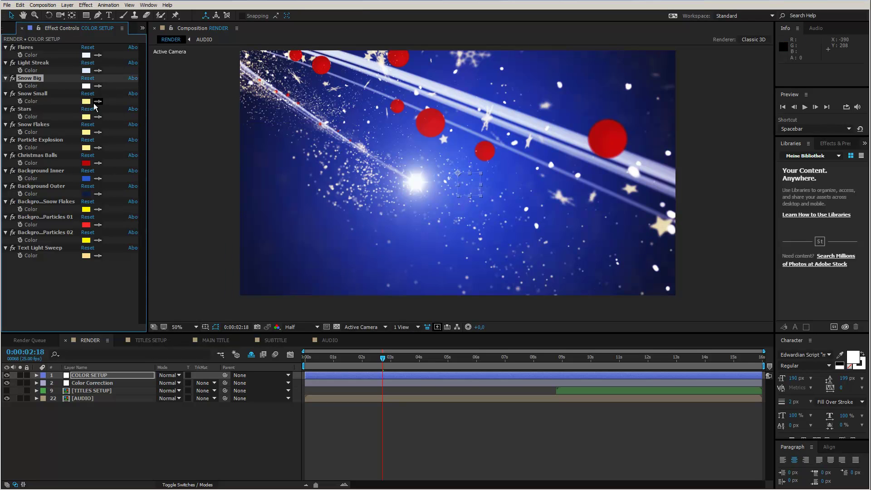
left_click(86, 72)
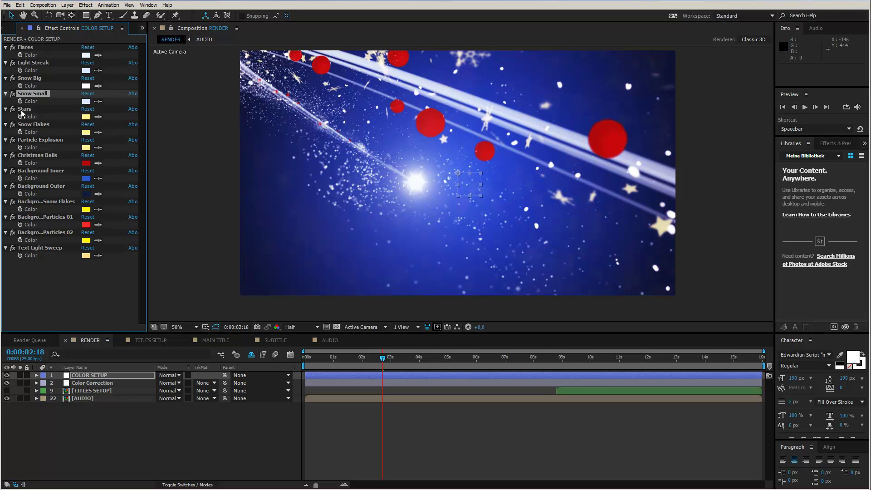
left_click(98, 116)
left_click(87, 104)
Step: Make Stars light blue (99C4FF) and give Snow Flakes the Snow Small colour
left_click(85, 116)
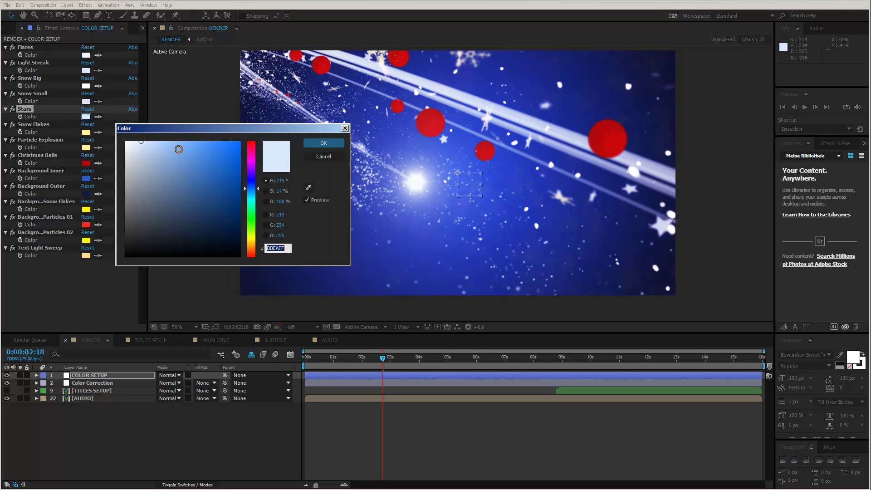
left_click_drag(166, 142, 171, 134)
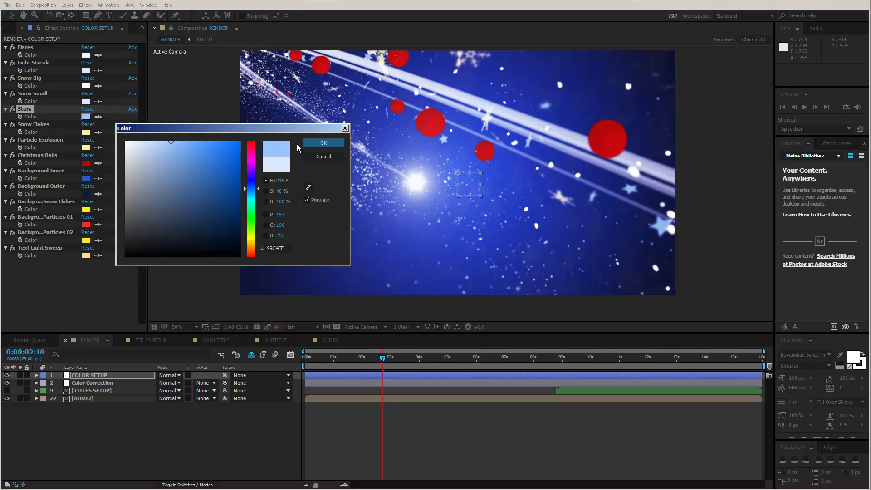
left_click(310, 143)
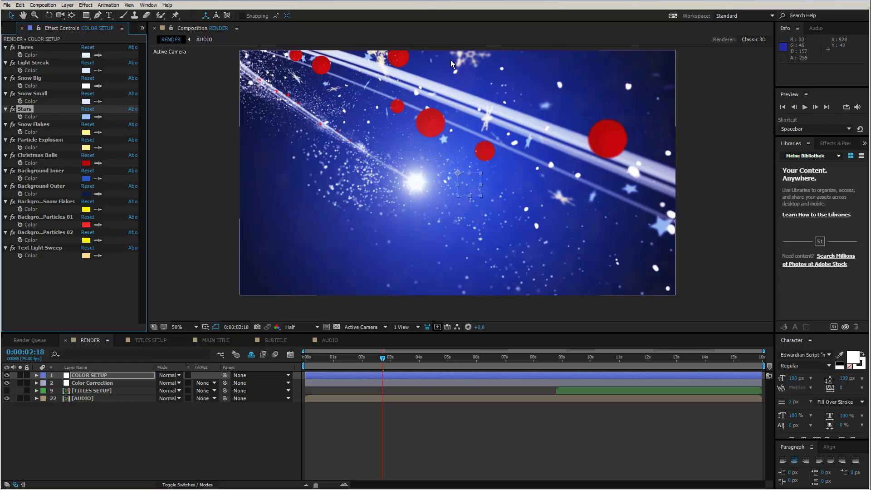
left_click(97, 133)
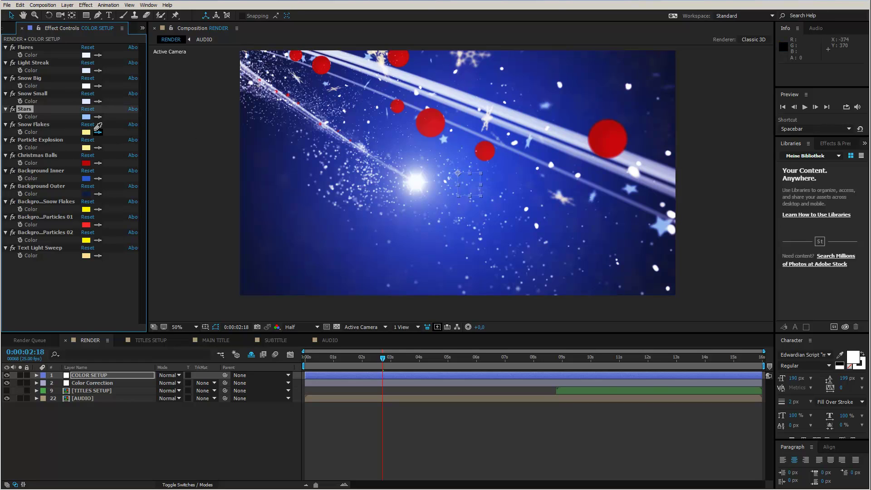
left_click(88, 102)
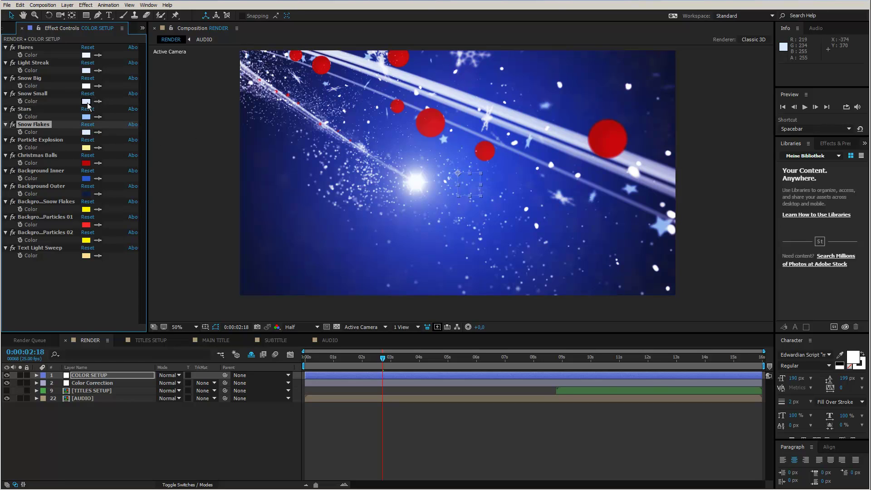
left_click(37, 140)
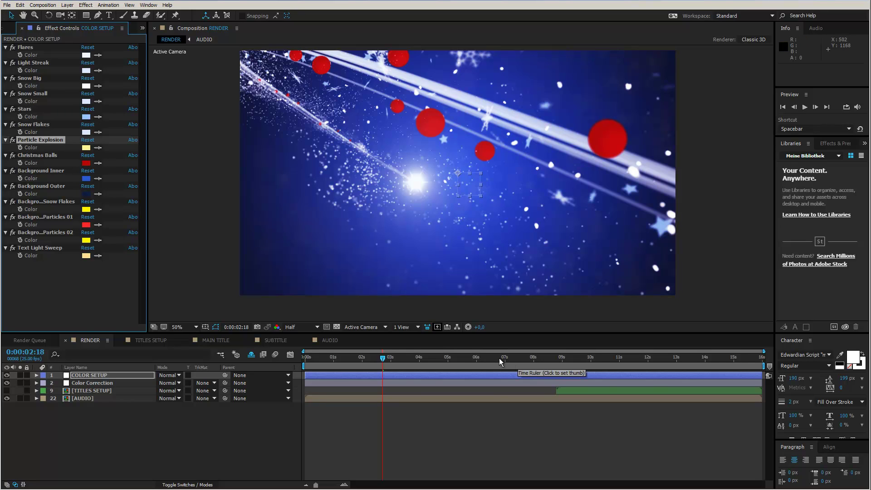
Step: Go to frame 0:00:06:18 and preview it at 100% zoom and full resolution
left_click_drag(488, 359, 505, 359)
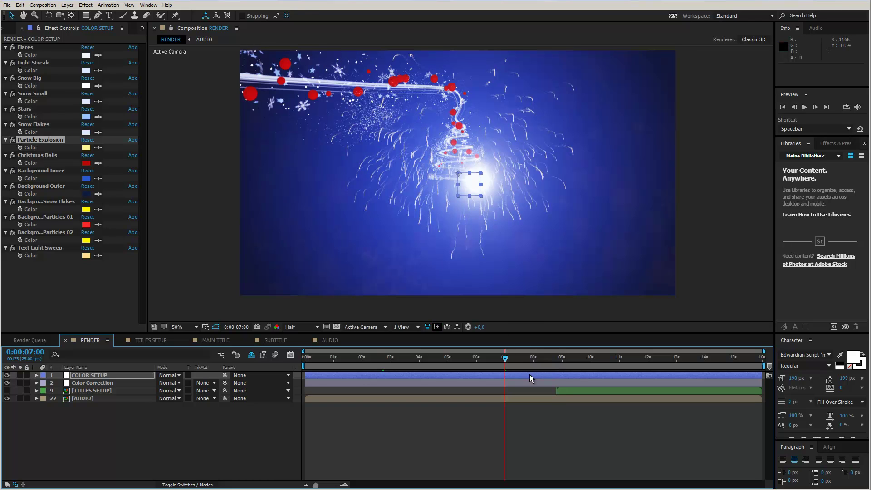
left_click_drag(503, 359, 497, 359)
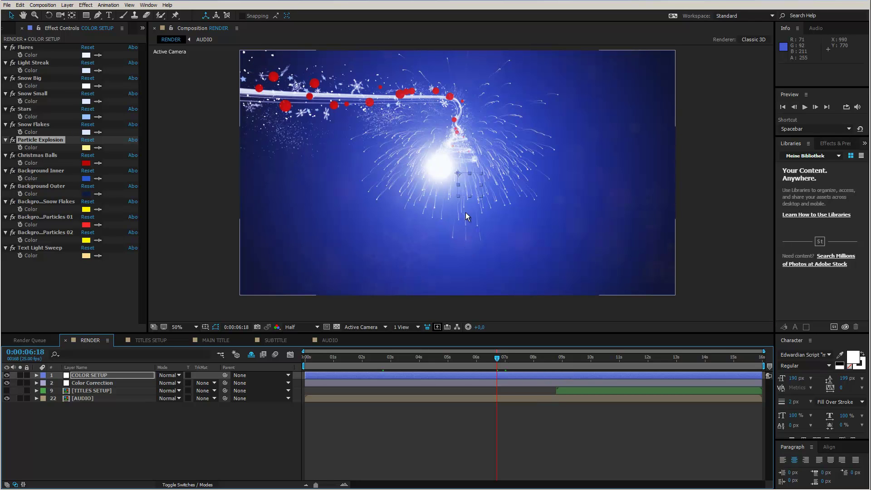
key("period")
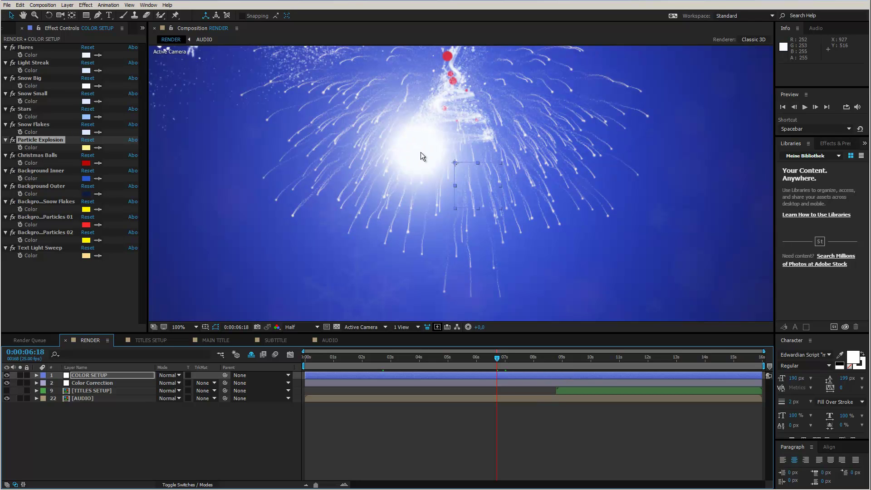
left_click(300, 327)
left_click(295, 348)
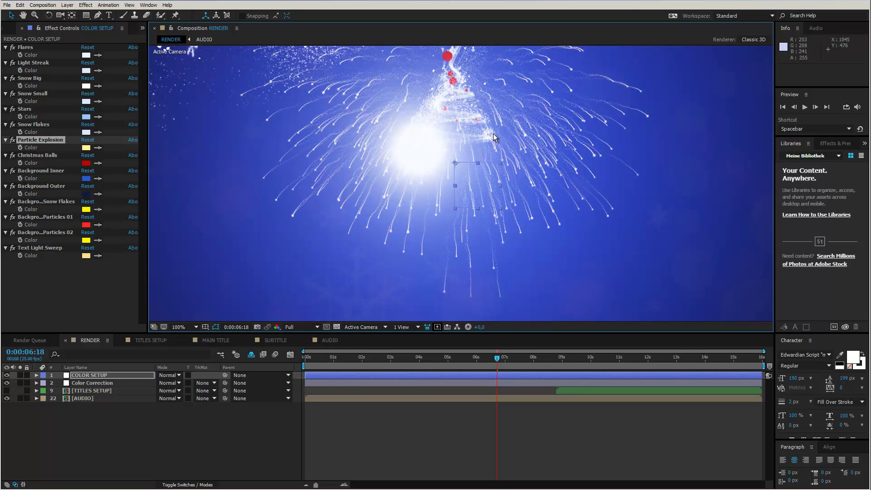
Step: Change the Particle Explosion colour to pale lilac EAB3FF
left_click(87, 147)
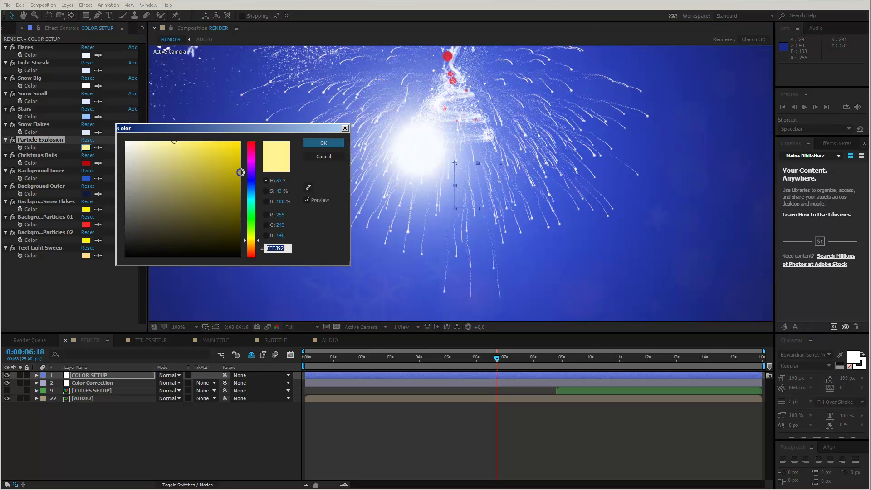
left_click(251, 166)
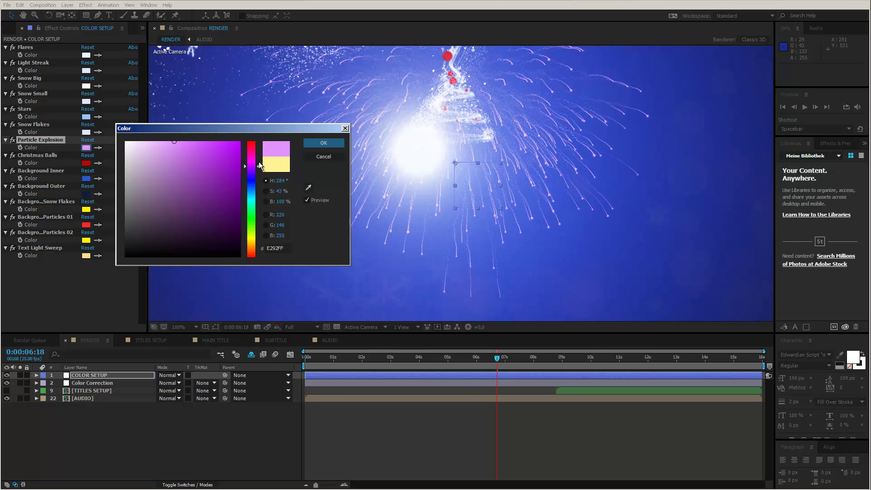
left_click(193, 141)
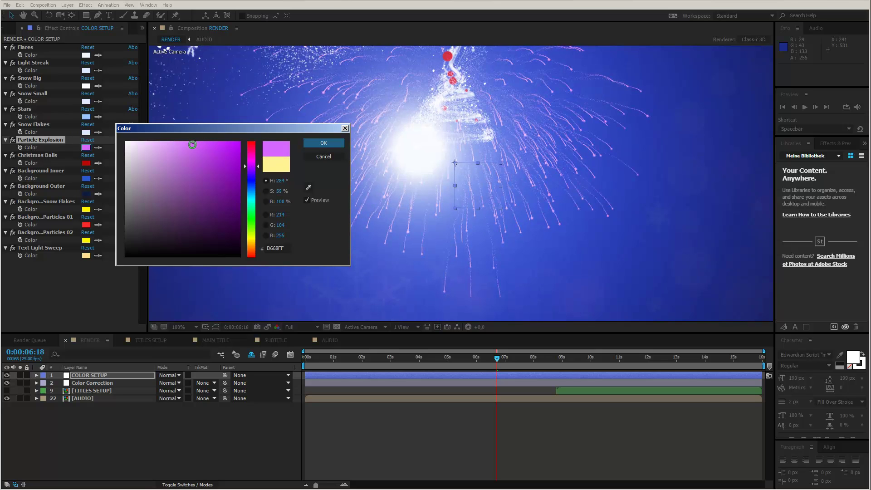
left_click_drag(191, 142, 159, 131)
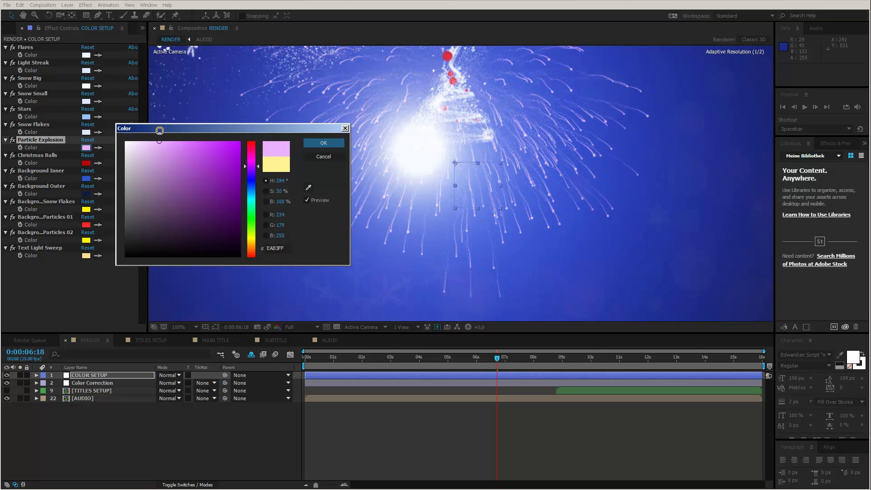
left_click(334, 142)
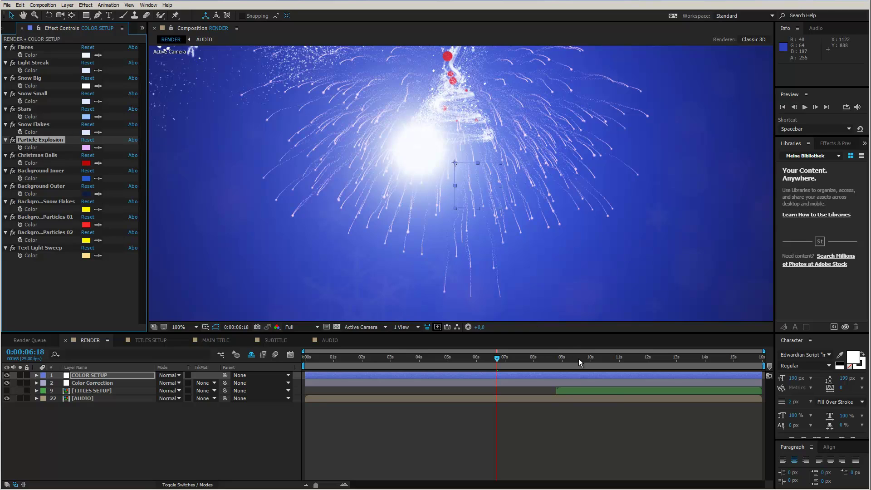
left_click(612, 358)
Step: Copy the particle colour onto Christmas Balls with the eyedropper, then deepen it to purple B768D4
left_click_drag(612, 359, 623, 358)
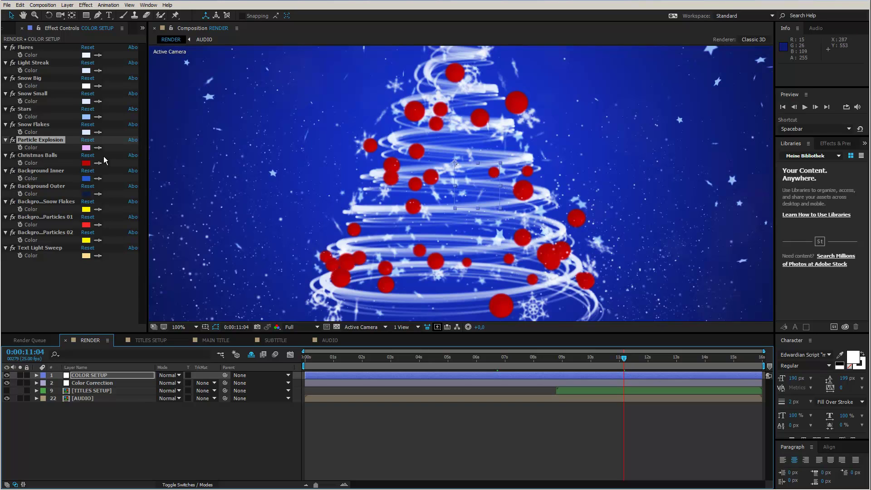
left_click(98, 163)
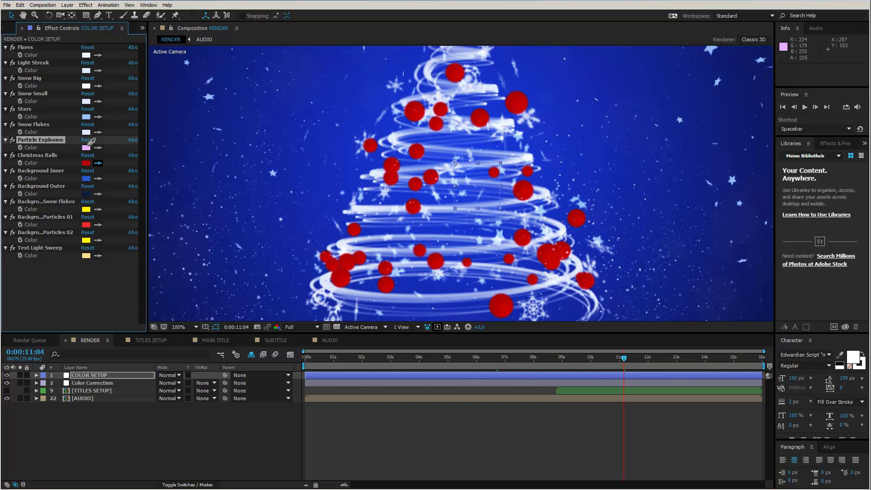
left_click(87, 147)
left_click(85, 163)
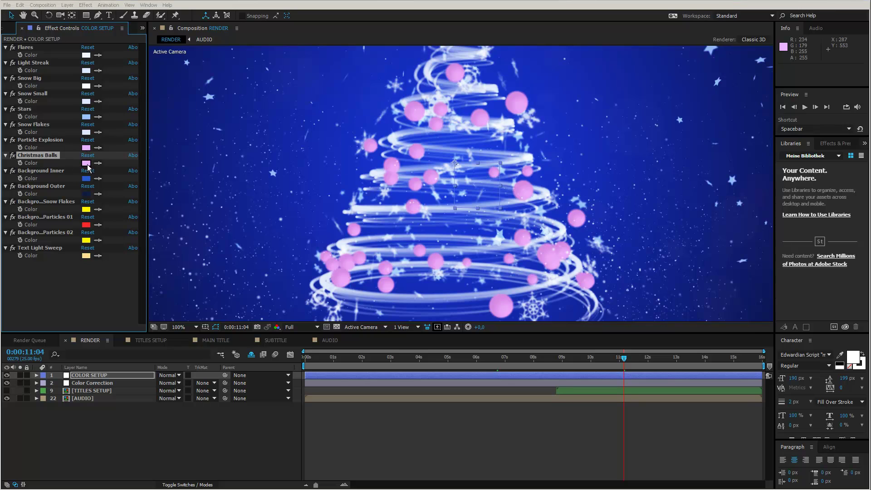
mouse_move(184, 142)
left_mouse_down()
mouse_move(175, 142)
mouse_move(181, 168)
mouse_move(184, 161)
left_mouse_up()
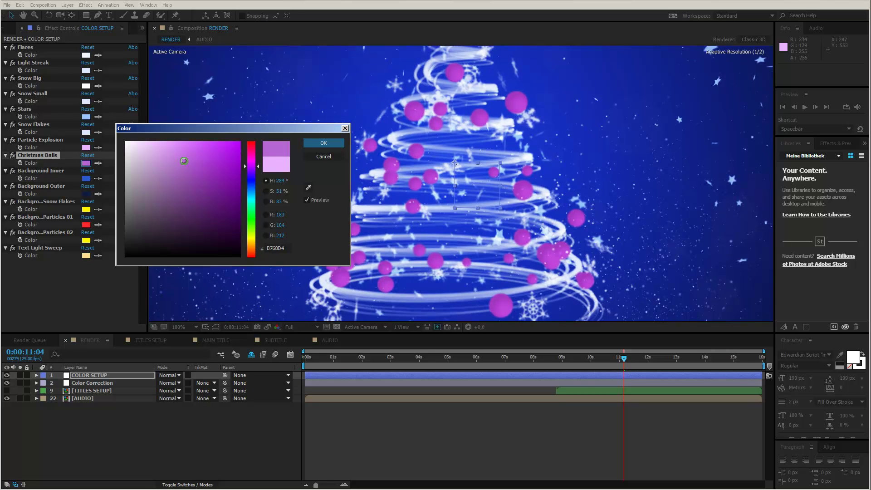
left_click(323, 144)
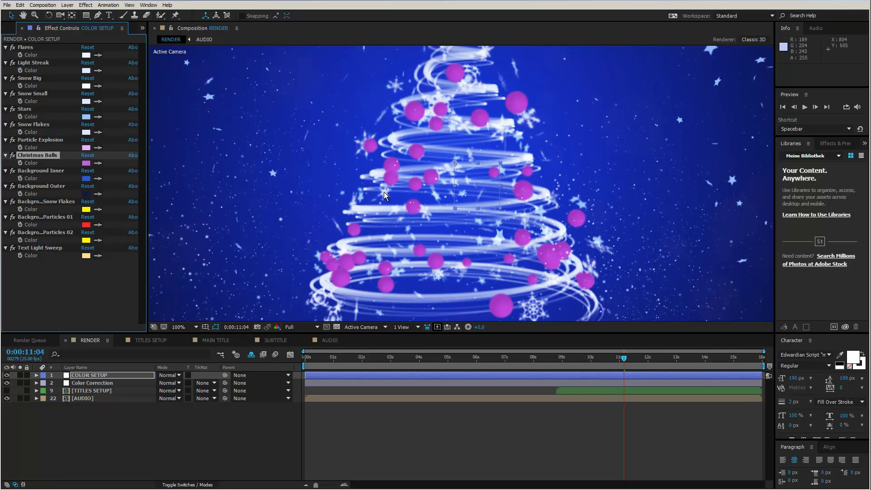
left_click(472, 357)
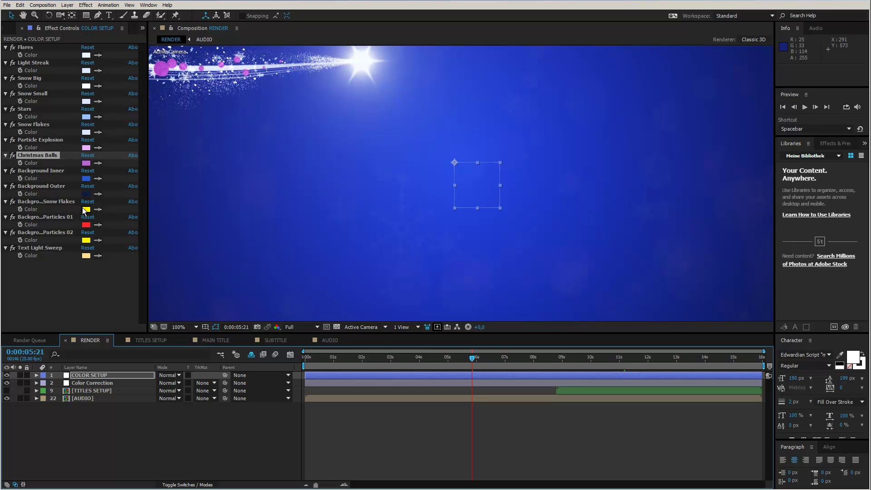
Step: Set the Background Snow Flakes colour to a pale light blue
left_click(50, 202)
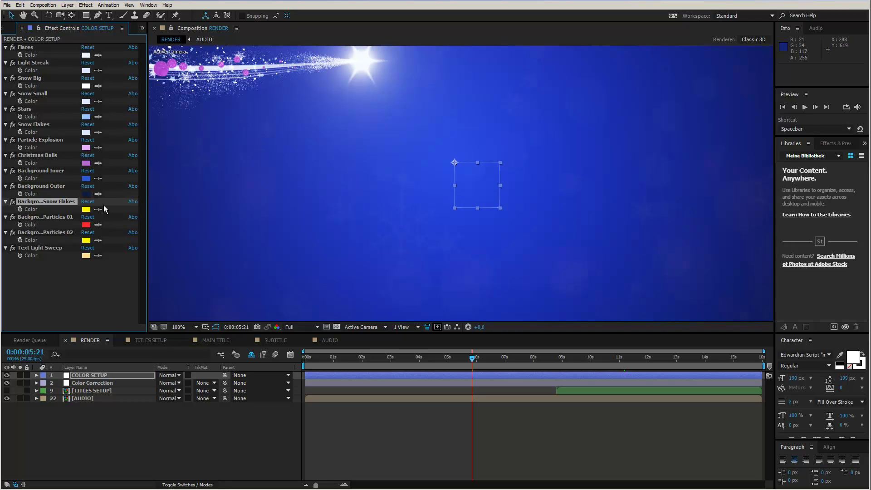
left_click(87, 211)
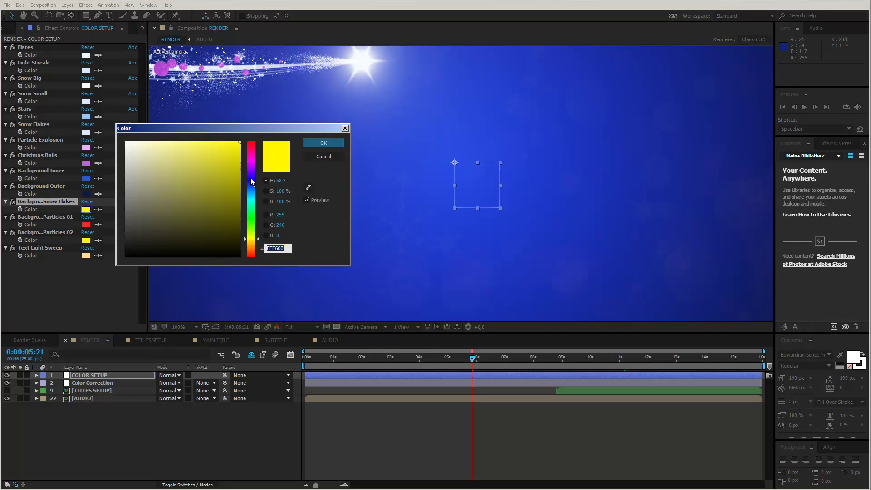
left_click(253, 191)
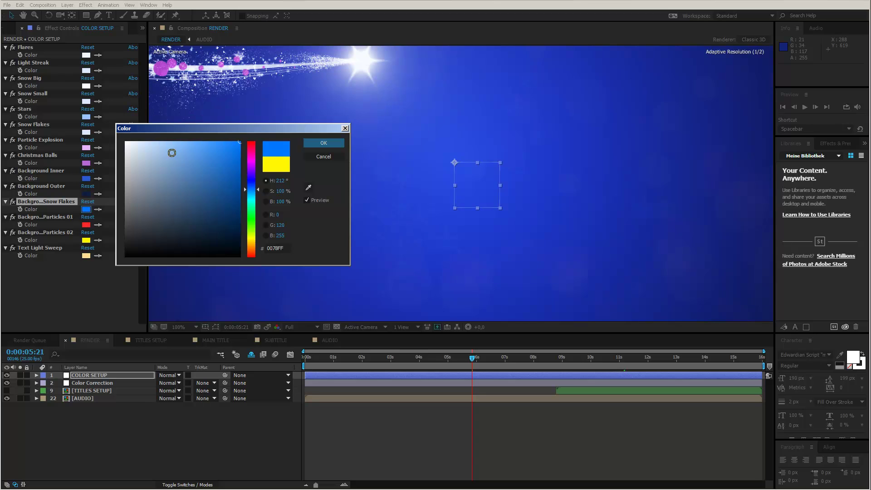
left_click(162, 145)
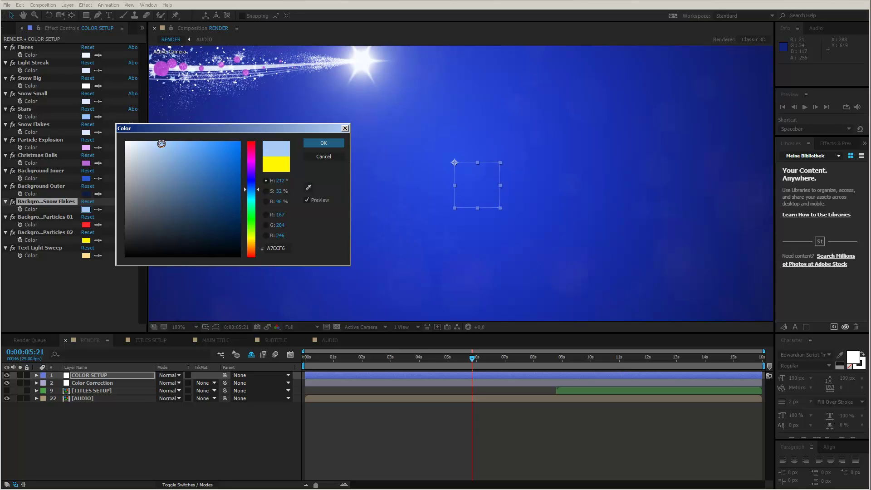
mouse_move(161, 144)
left_mouse_down()
mouse_move(171, 132)
mouse_move(157, 132)
left_mouse_up()
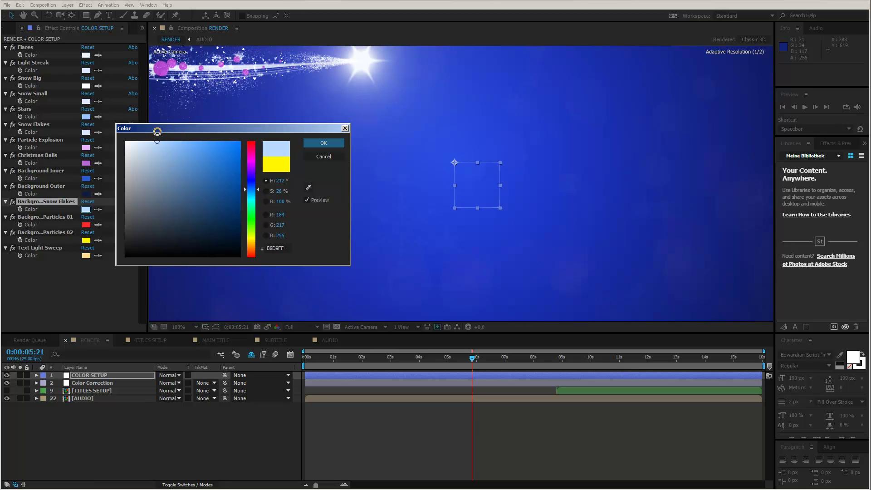
left_click(321, 143)
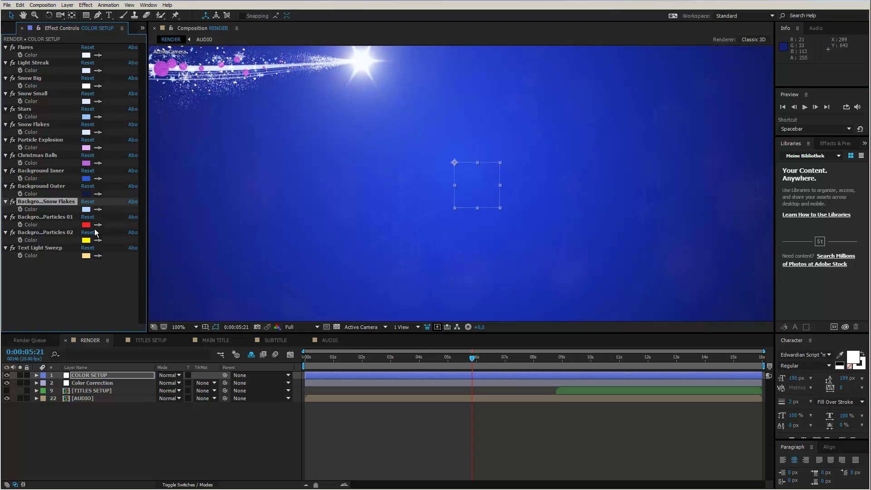
Step: Copy that pale blue onto Background Particles 02 and make Background Particles 01 white
left_click(45, 232)
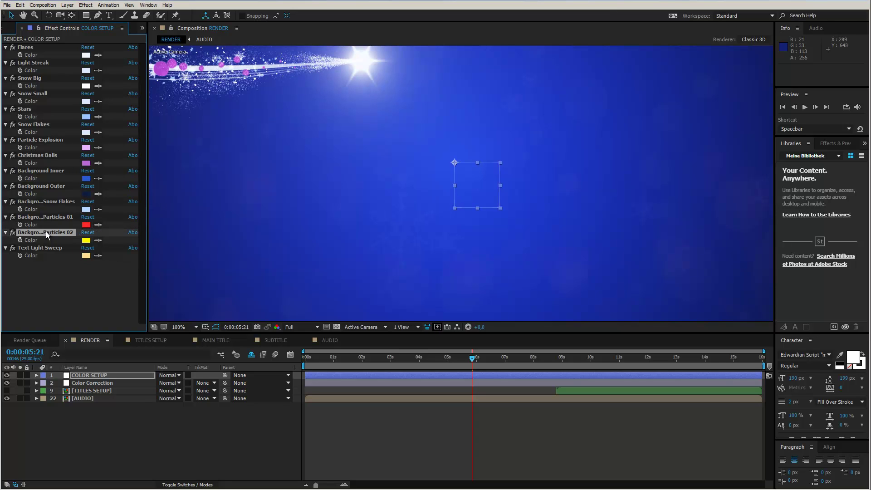
left_click(97, 240)
left_click(87, 211)
left_click(85, 224)
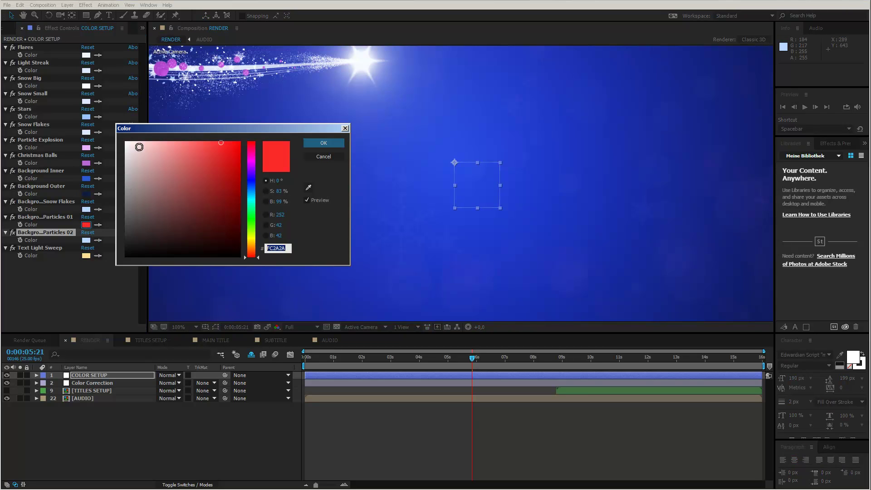
left_click(127, 142)
left_click(324, 143)
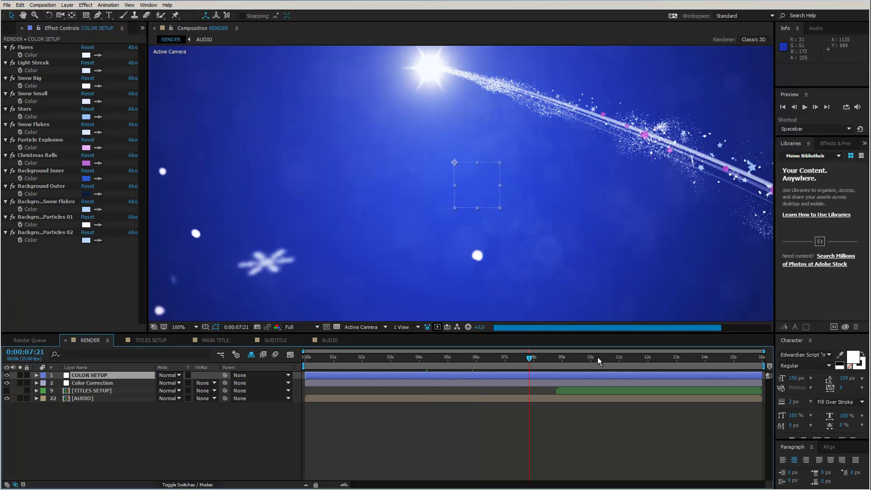
Step: Compare the scene with and without the Color Correction layer's Curves grading, leaving it on
key("comma")
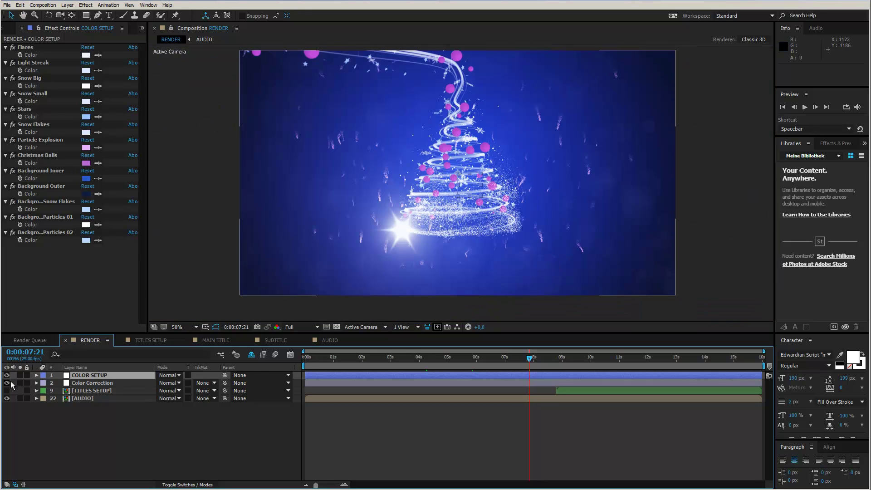
left_click(87, 383)
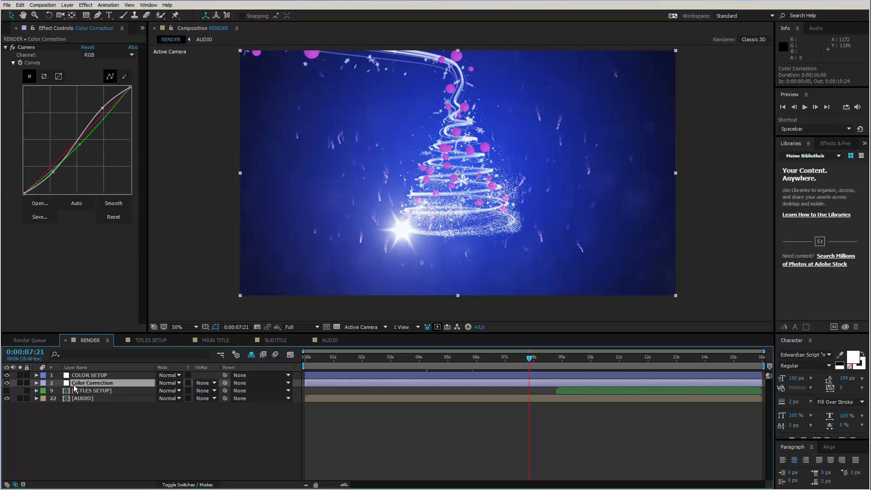
left_click(7, 383)
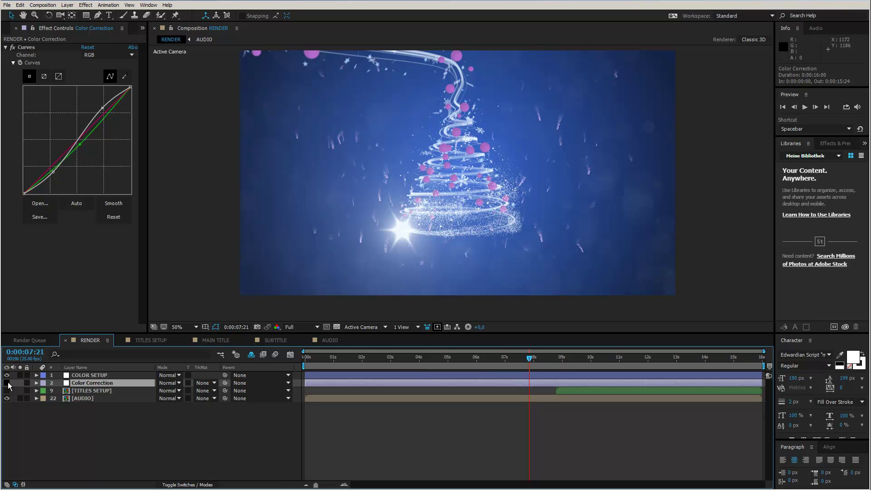
left_click(7, 383)
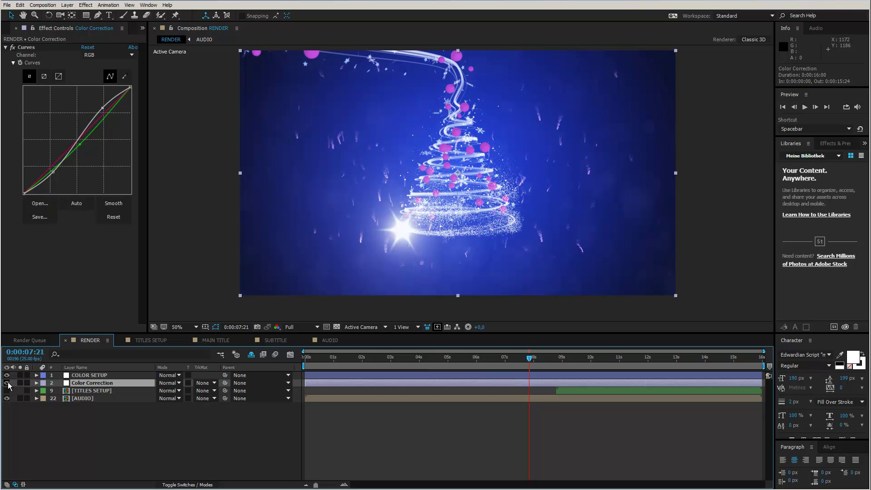
left_click(8, 384)
left_click(7, 383)
Step: Enable the TITLES SETUP layer, move to about 13 s, and select TITLE STYLE SETUP in TITLES SETUP
left_click(7, 391)
left_click_drag(657, 358, 700, 359)
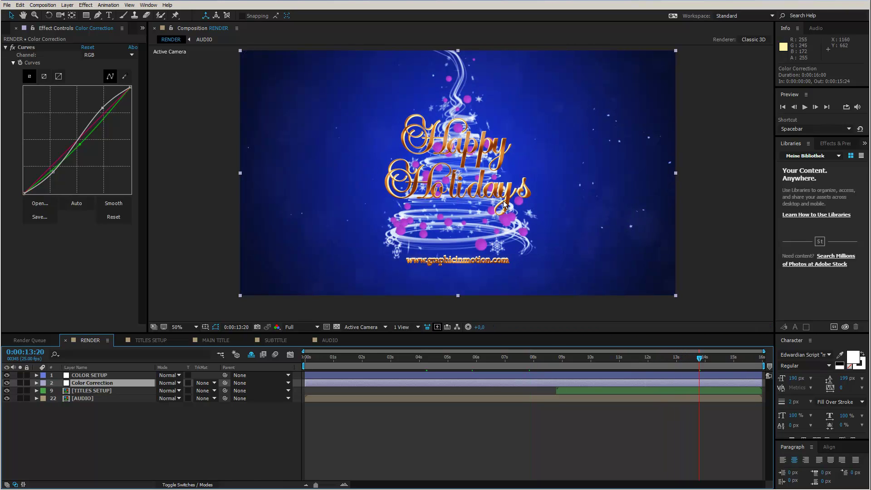
scroll(481, 154, "up", 2)
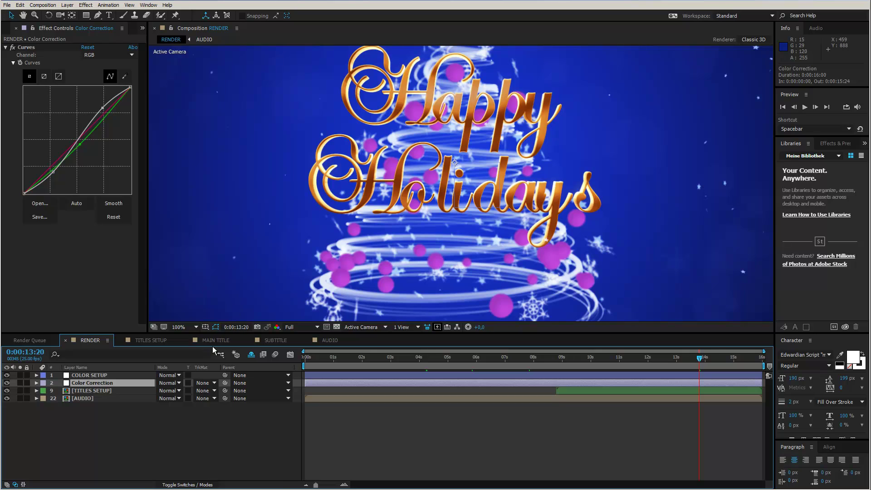
left_click(151, 340)
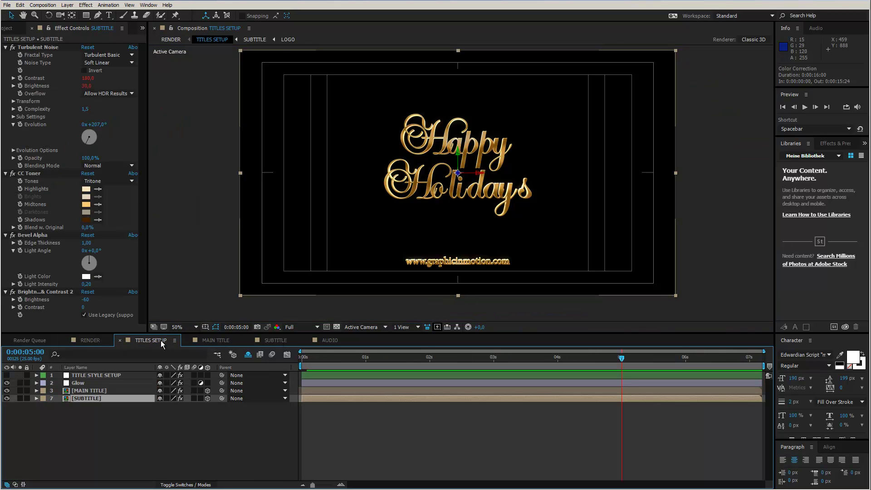
left_click(98, 375)
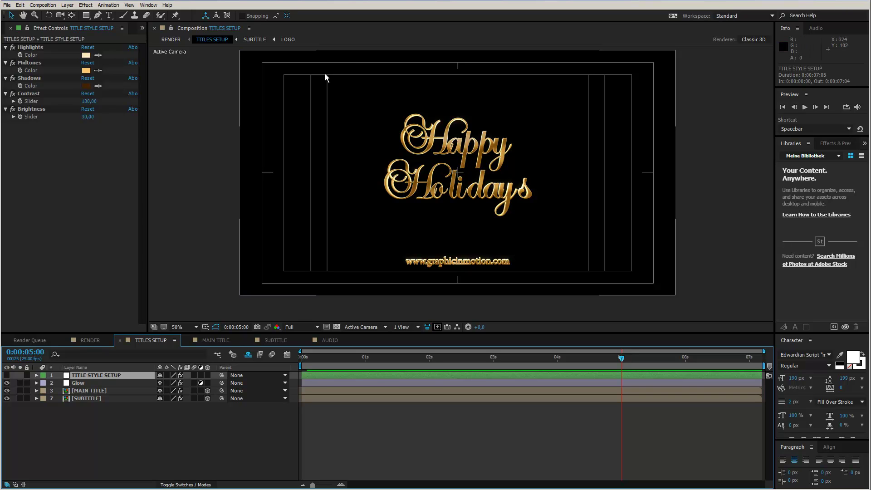
Step: Centre the title in the viewer and set its Highlights colour to near-white
key("period")
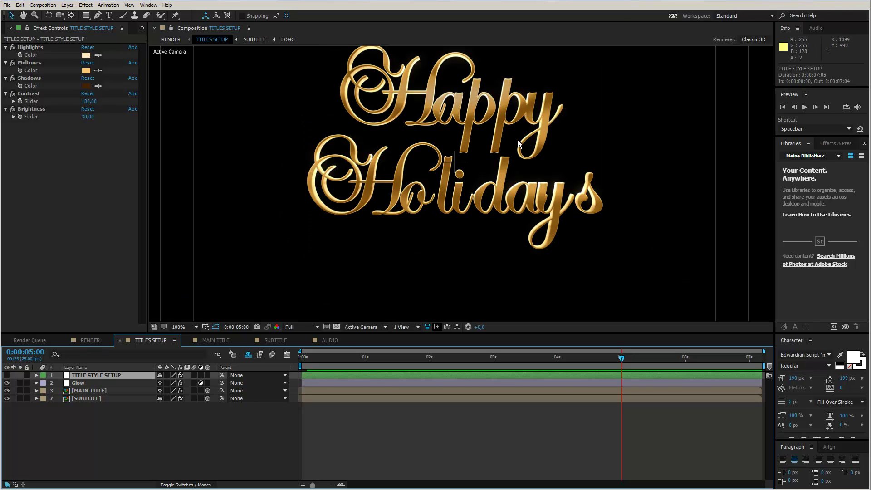
key("h")
left_click_drag(516, 145, 515, 176)
key("v")
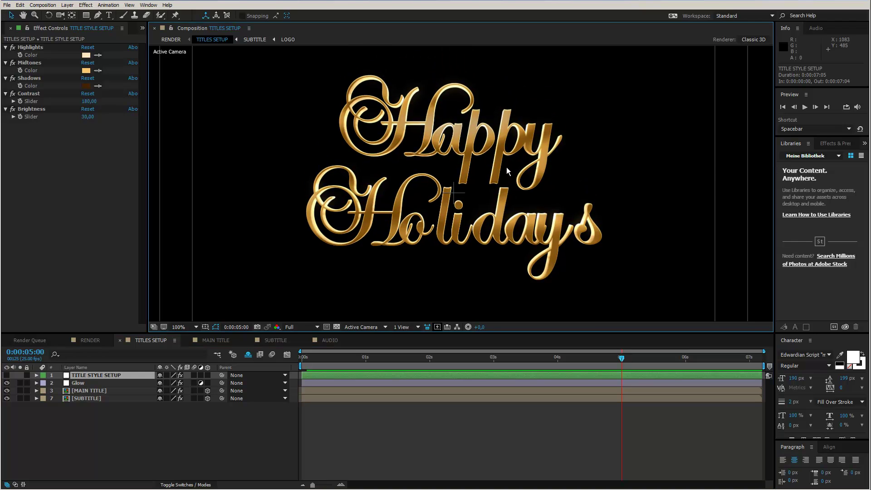
left_click(87, 56)
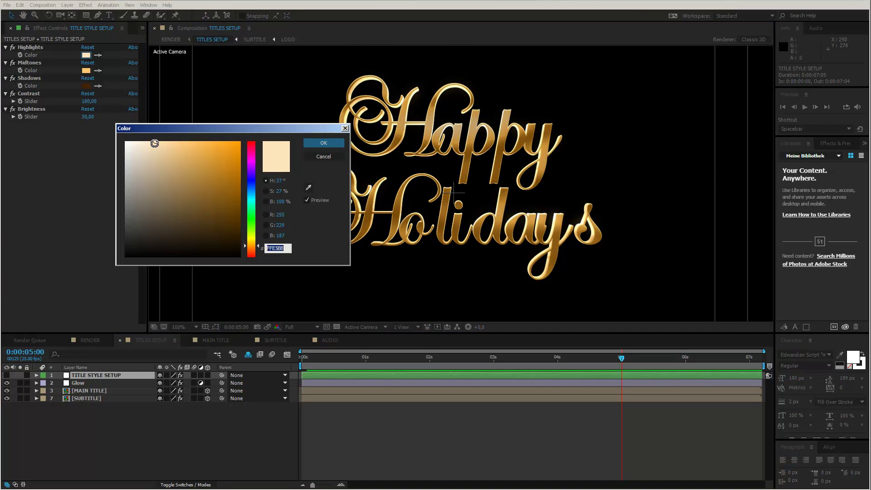
mouse_move(153, 142)
left_mouse_down()
mouse_move(126, 138)
mouse_move(117, 147)
left_mouse_up()
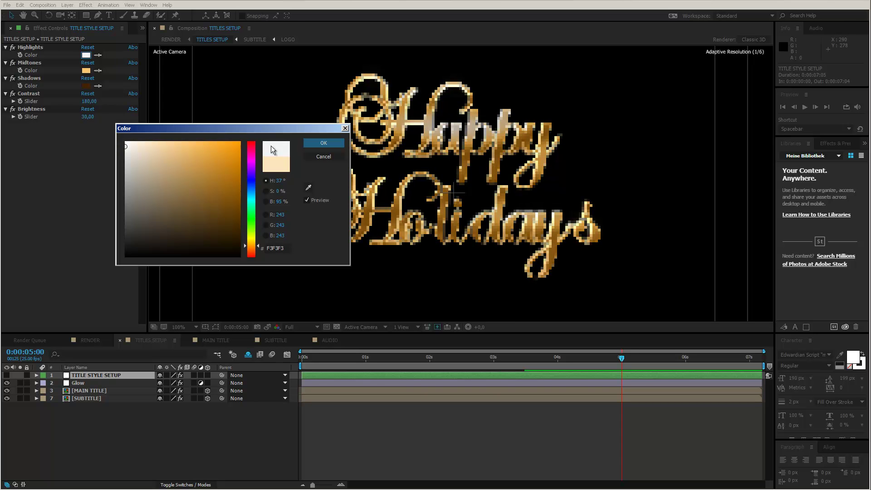
left_click(322, 143)
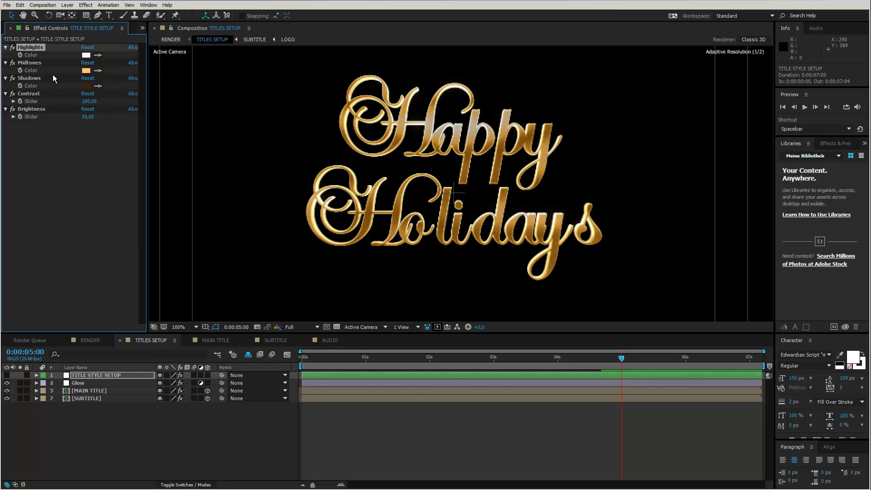
Step: Set the title's Midtones to blue-grey 7A93B9
left_click(89, 72)
left_click(126, 175)
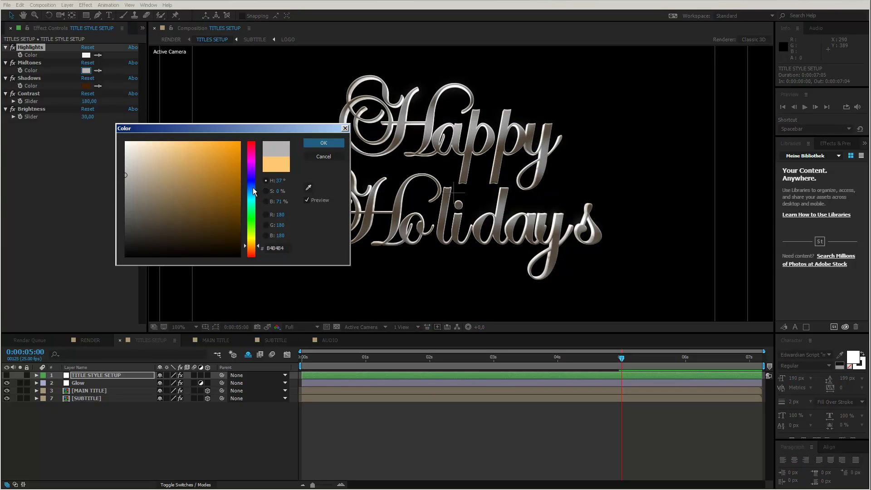
left_click(253, 187)
left_click(146, 175)
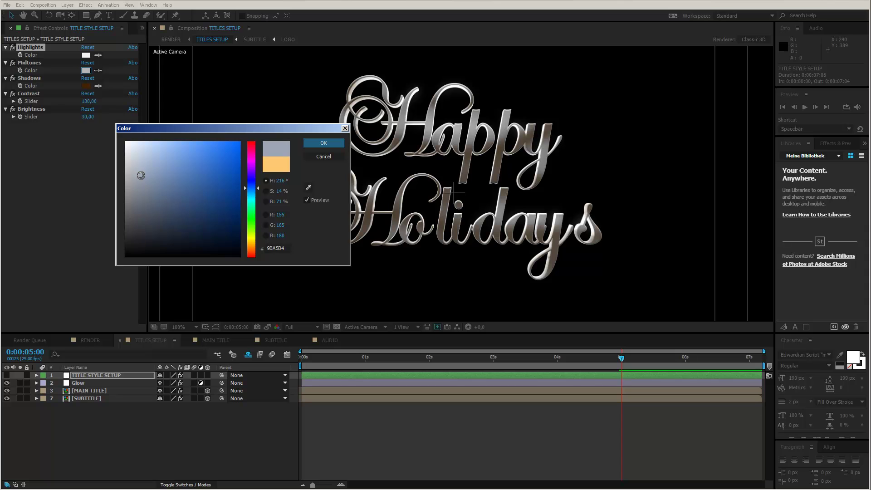
left_click_drag(146, 175, 149, 175)
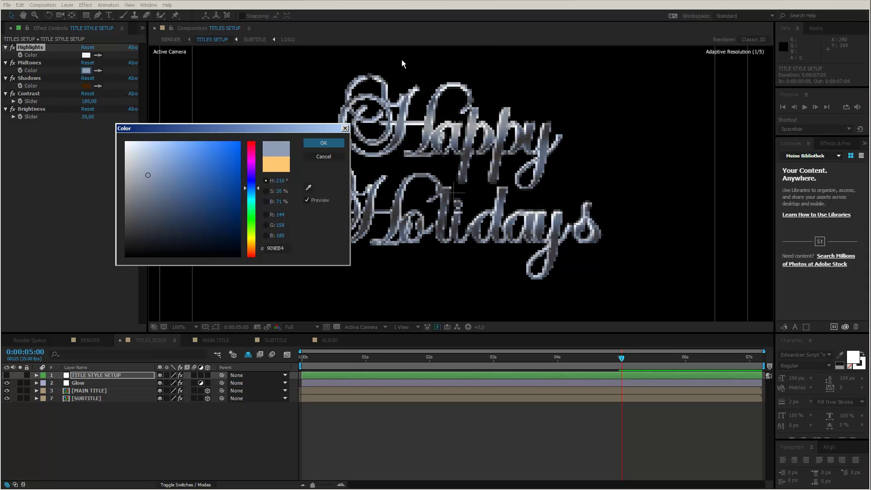
left_click_drag(149, 177, 164, 173)
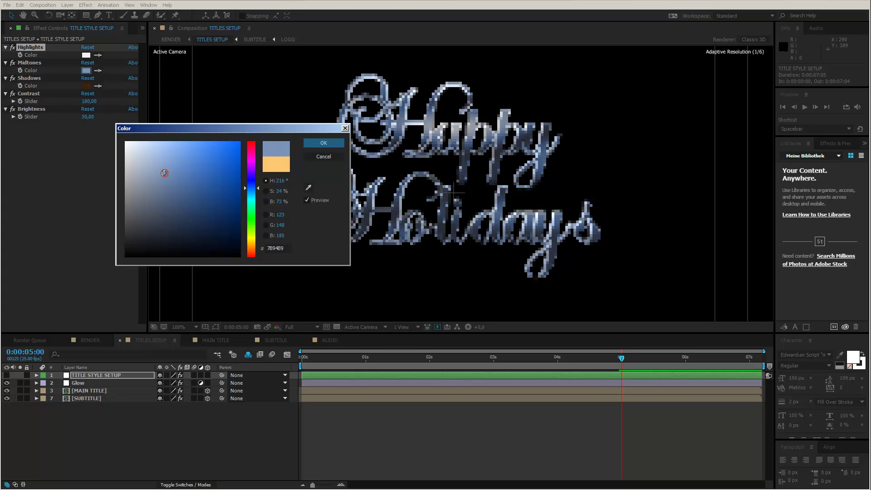
left_click(332, 144)
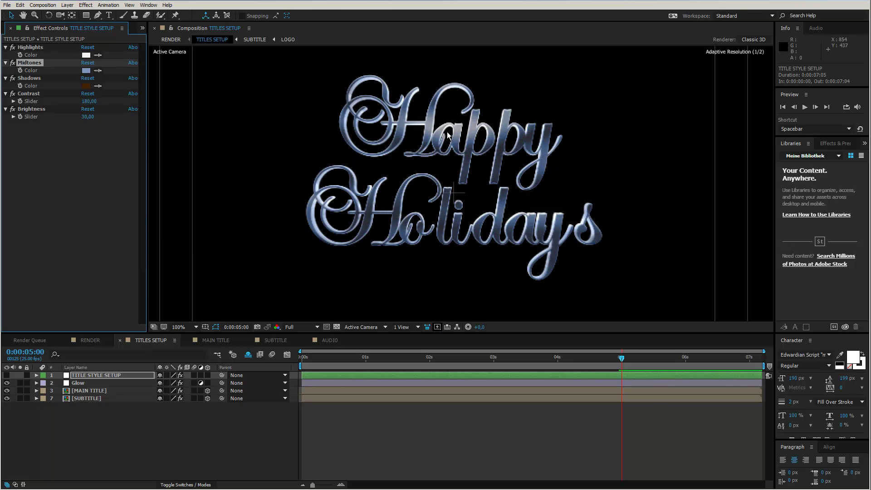
Step: Copy the midtone blue into Shadows and darken it to 252E3C
left_click(97, 85)
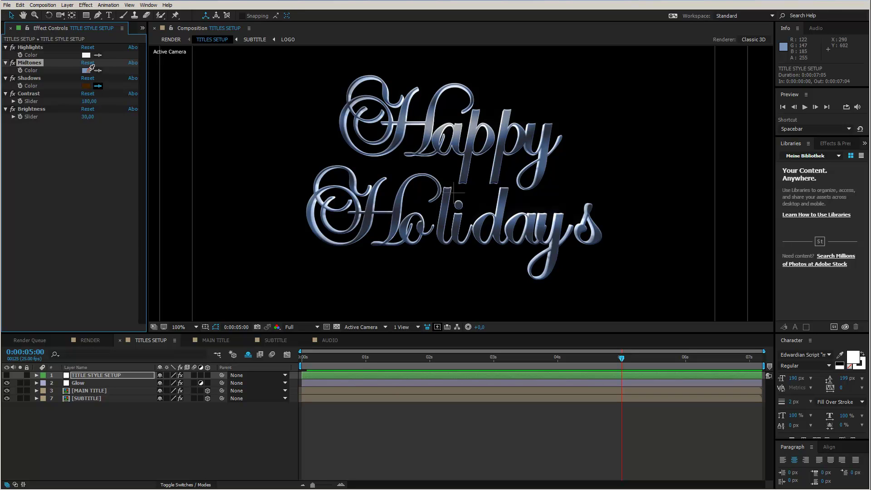
left_click(89, 70)
left_click(87, 85)
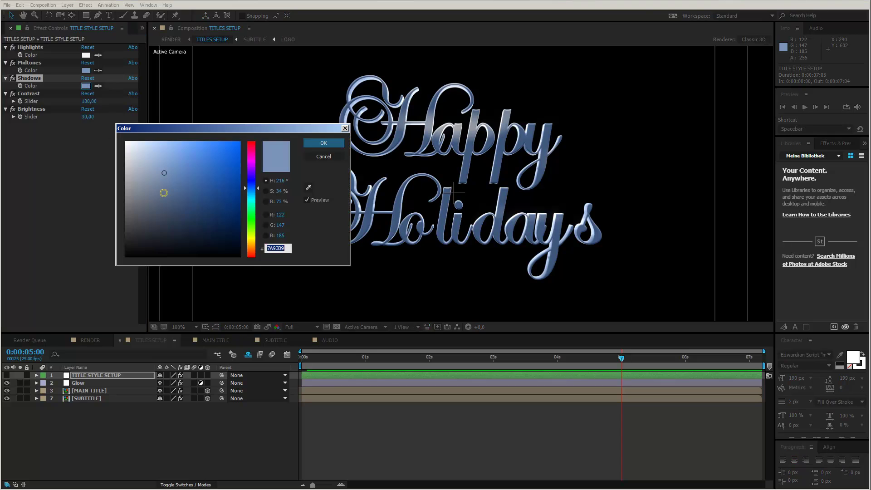
left_click_drag(164, 193, 169, 225)
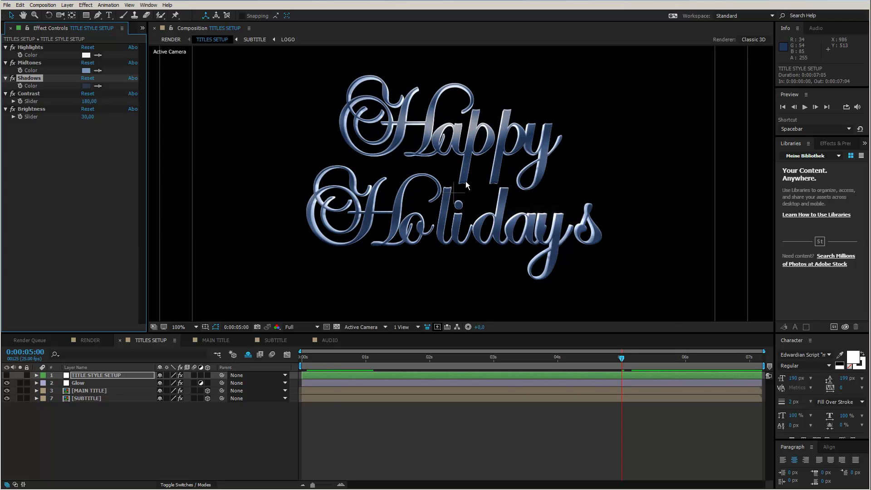
scroll(465, 181, "down", 2)
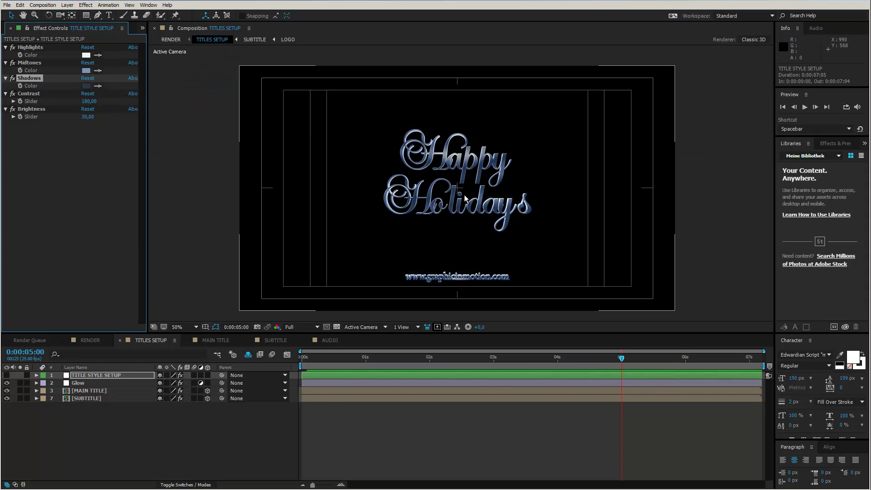
Step: Raise the TITLE STYLE SETUP Contrast to 270 and Brightness to 52
left_click(89, 340)
scroll(436, 218, "down", 2)
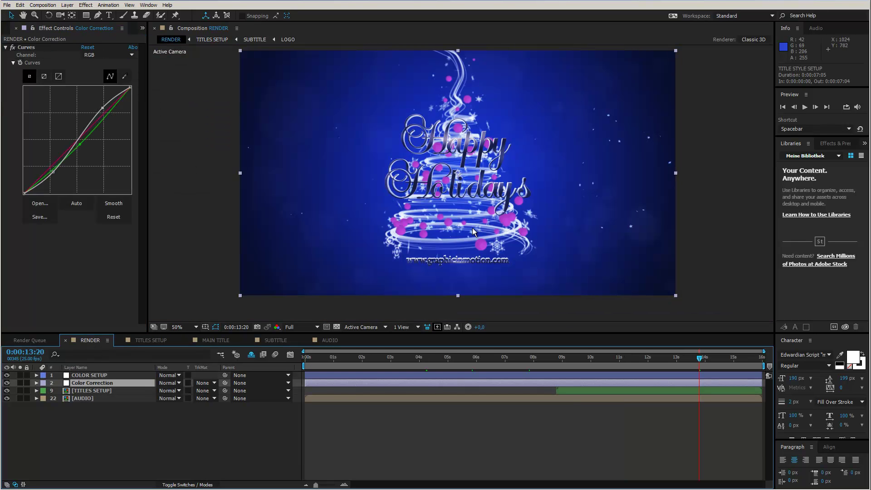
scroll(487, 192, "up", 2)
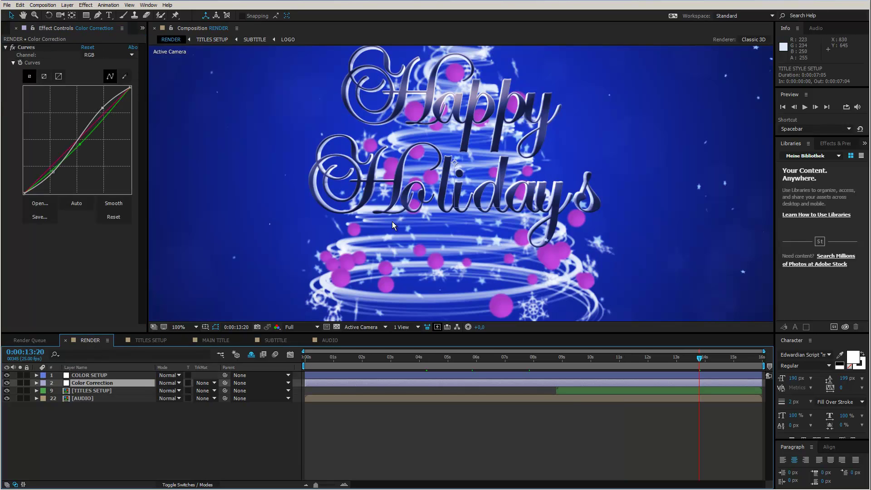
left_click(151, 340)
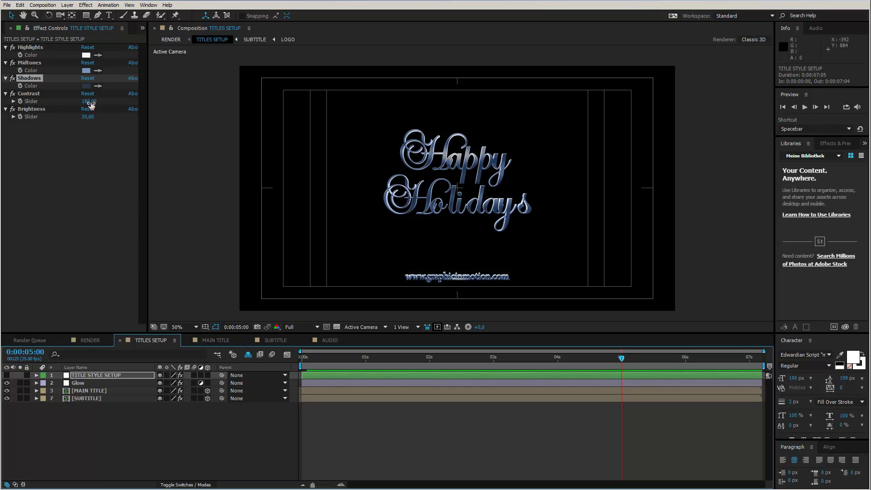
left_click_drag(90, 101, 131, 102)
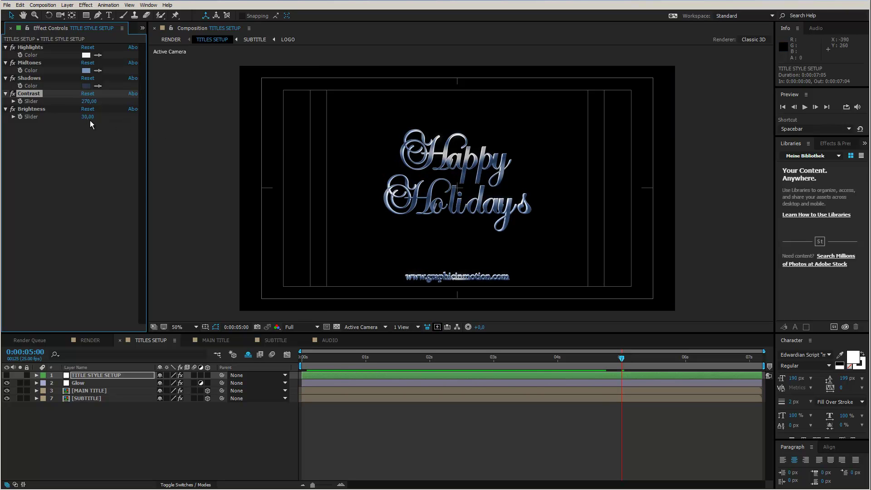
left_click_drag(89, 117, 100, 121)
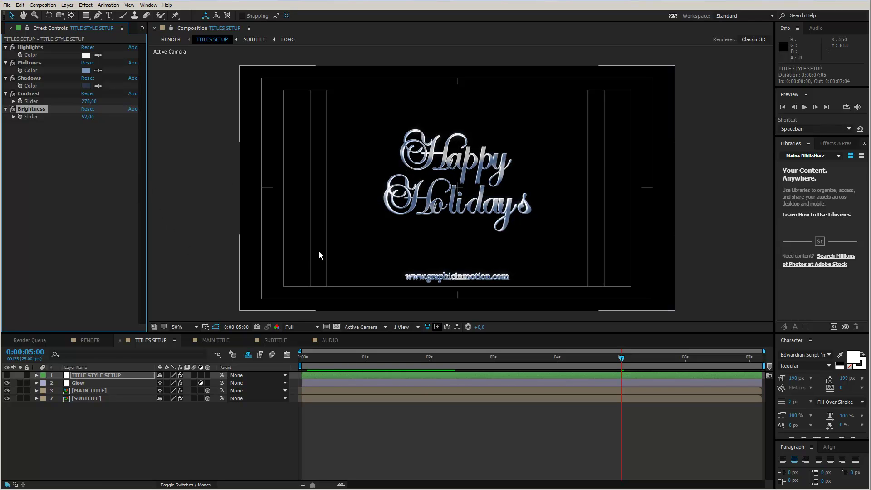
Step: Enter 240 as the TITLE STYLE SETUP Contrast, then view RENDER at 100%
left_click(93, 341)
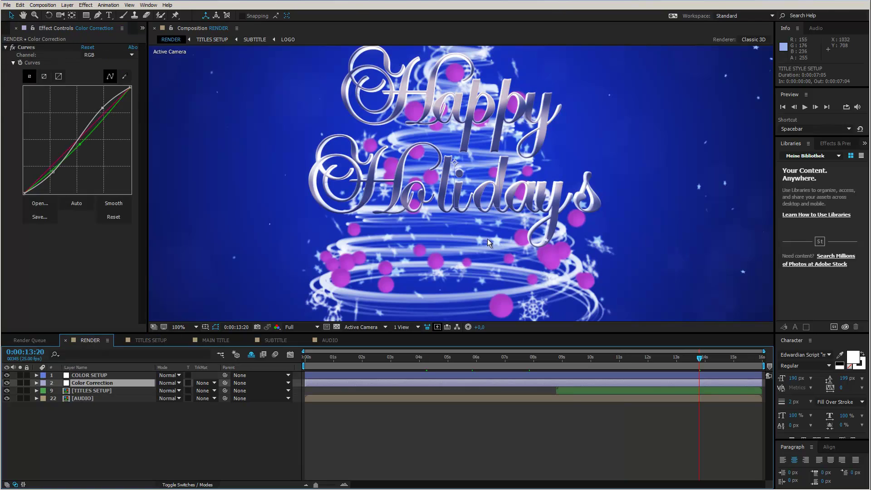
key("comma")
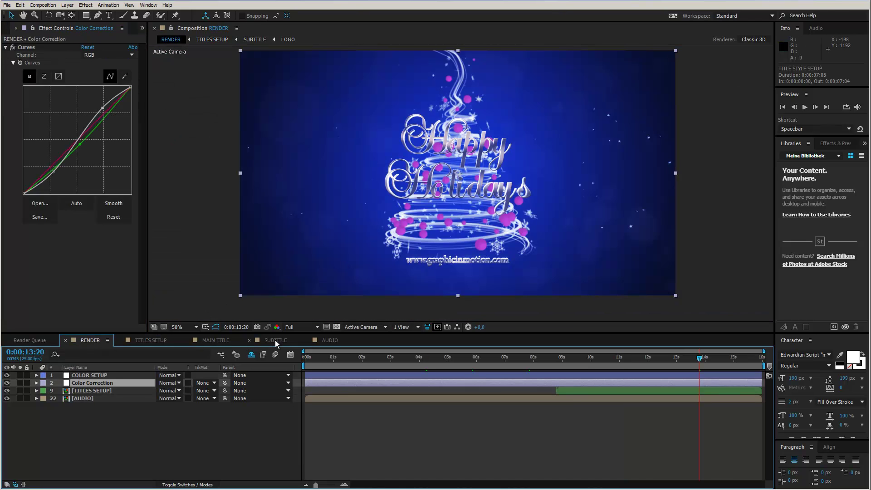
left_click(208, 340)
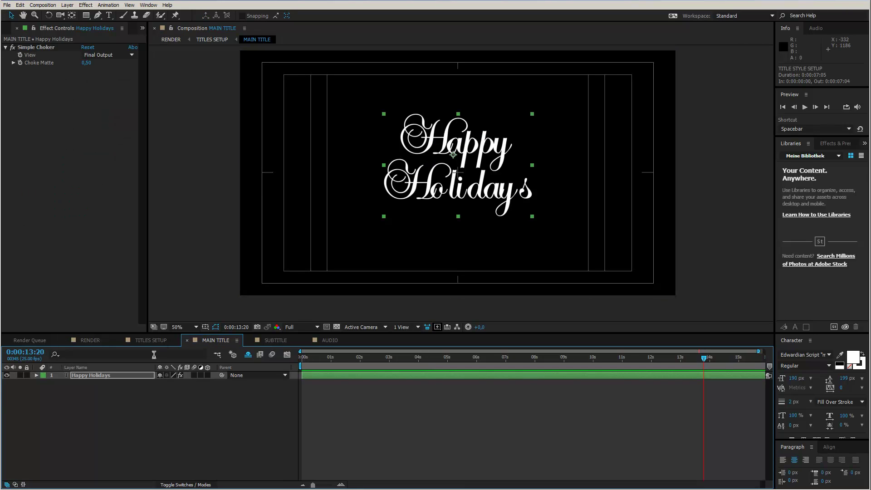
left_click(150, 340)
left_click(96, 375)
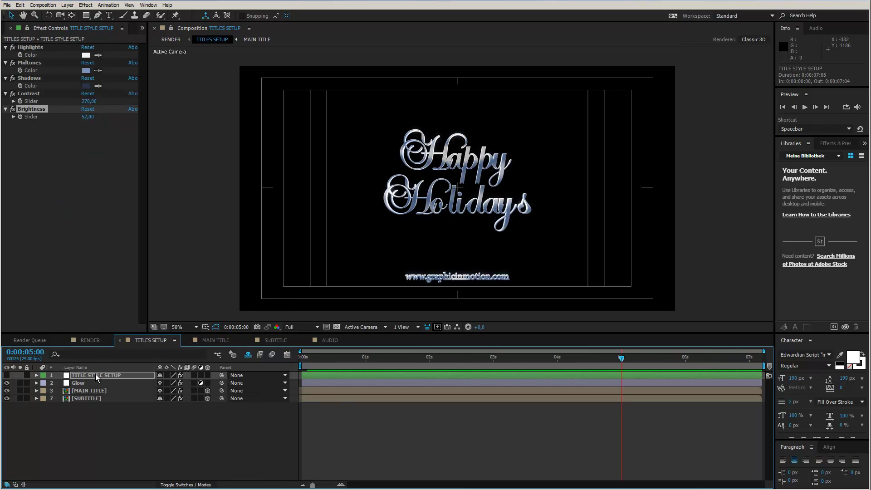
left_click(87, 99)
type("20")
key("Return")
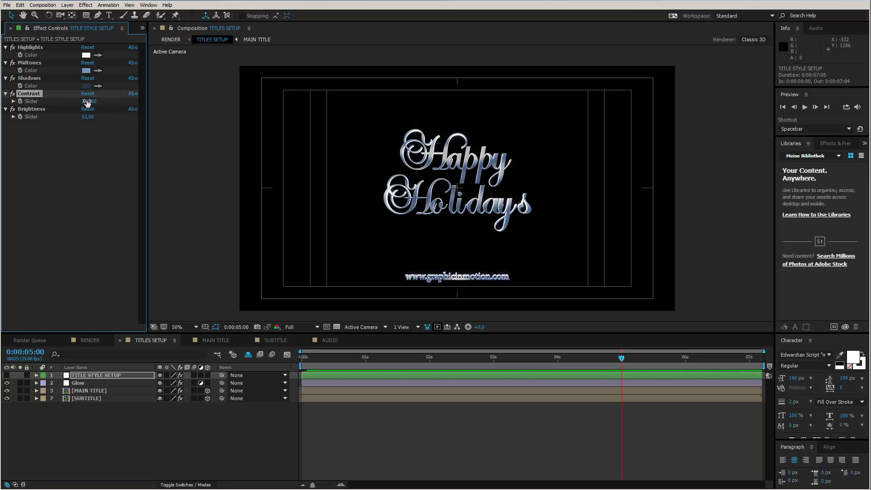
left_click(96, 339)
key("period")
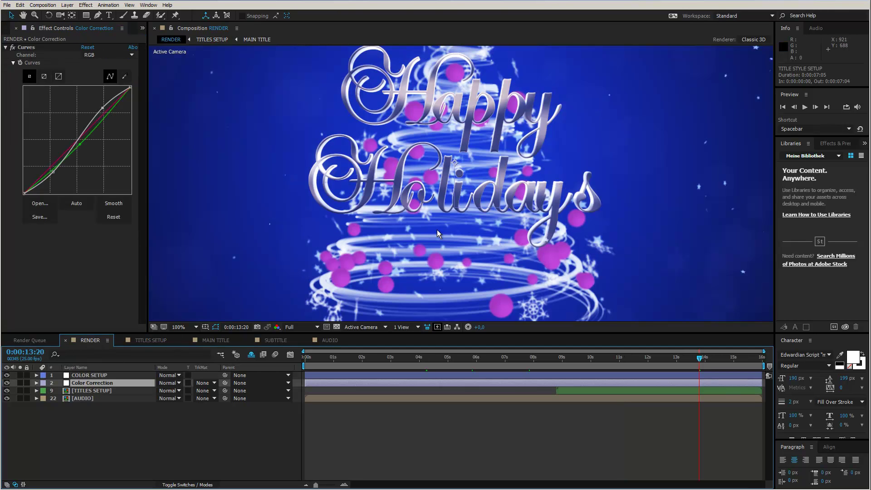
Step: Zoom out to the whole frame and park the playhead at 0:00:09:02
key("comma")
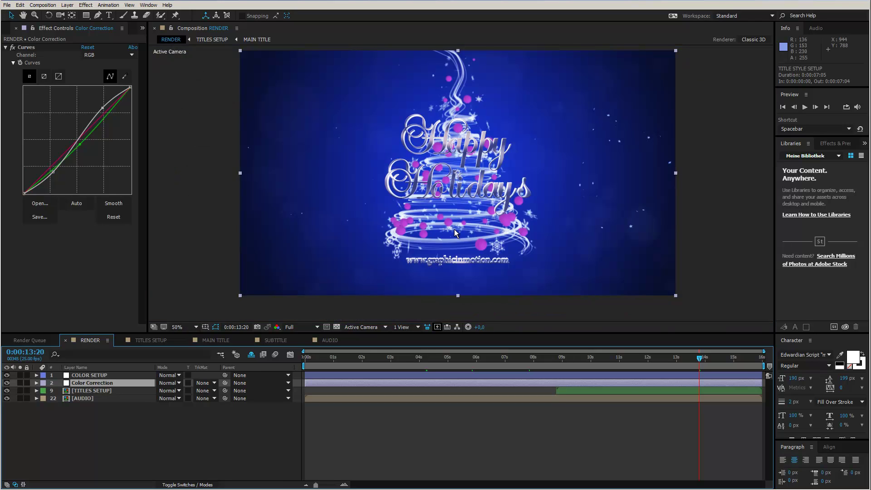
left_click(588, 358)
left_click_drag(581, 359, 558, 361)
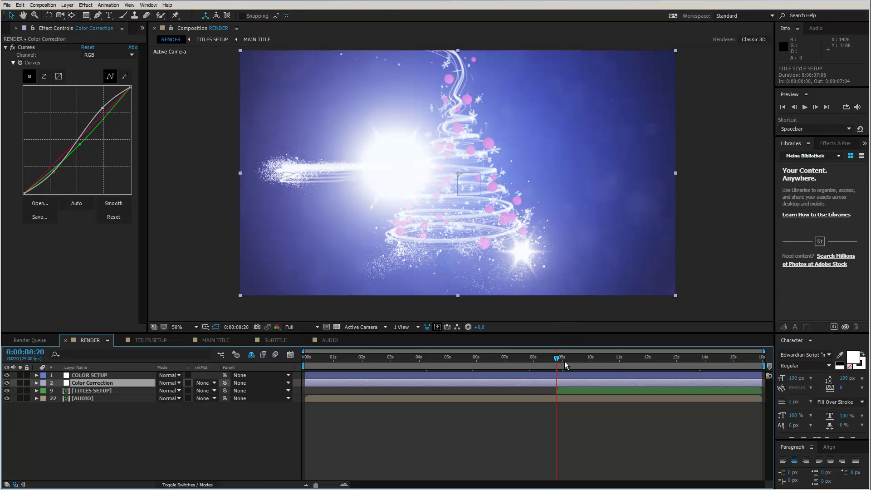
left_click(564, 361)
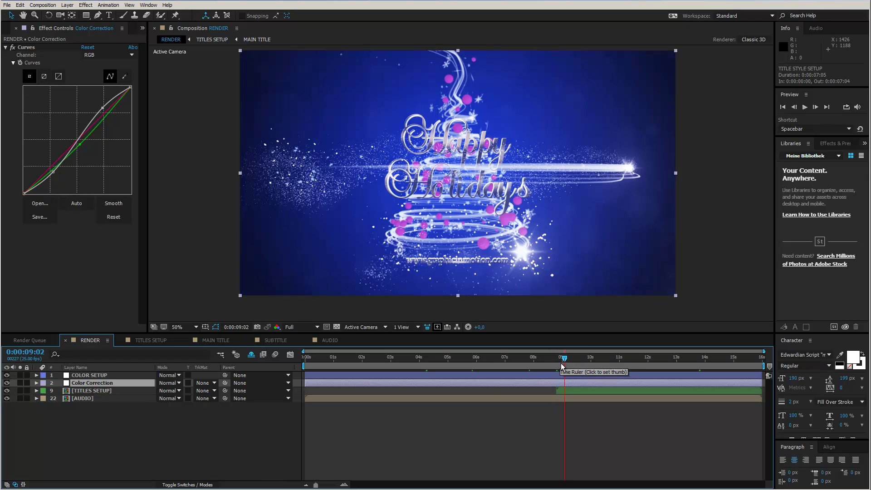